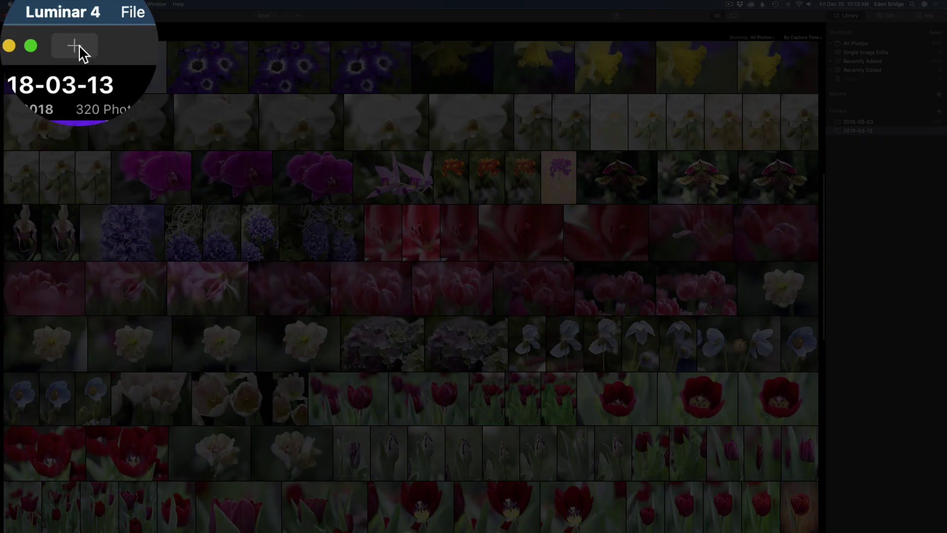
# - Add the 2018-03-11 folder of 237 flower photos to the library
pyautogui.click(37, 15)
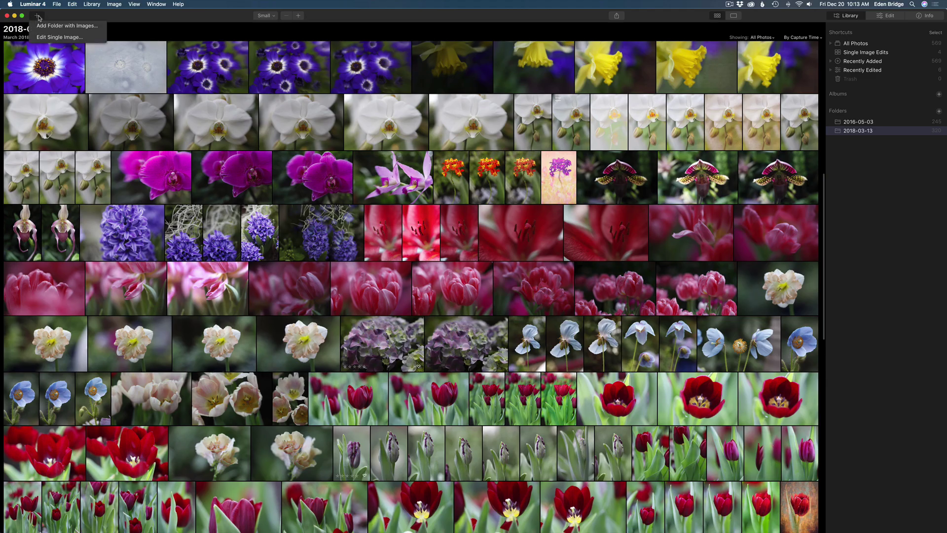
pyautogui.click(61, 27)
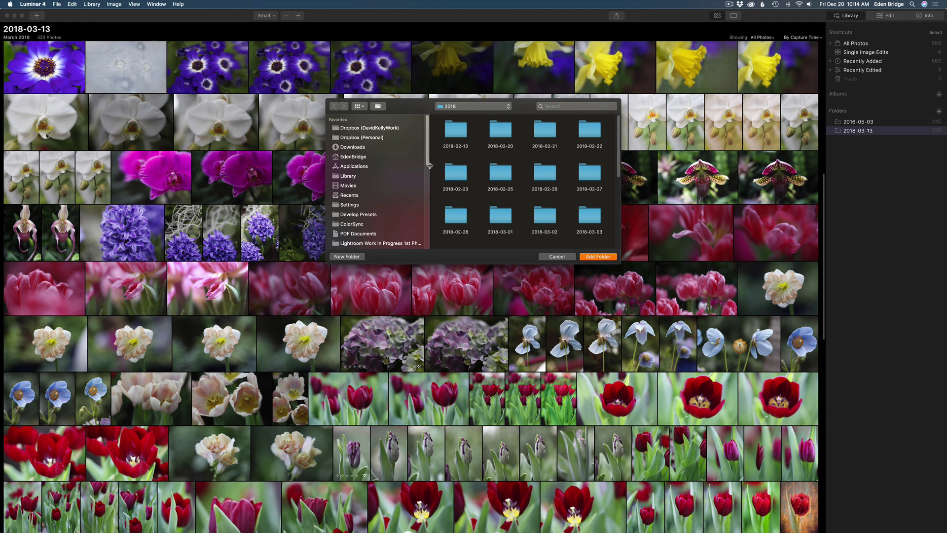
pyautogui.scroll(-2, 537, 225)
pyautogui.scroll(-5, 544, 225)
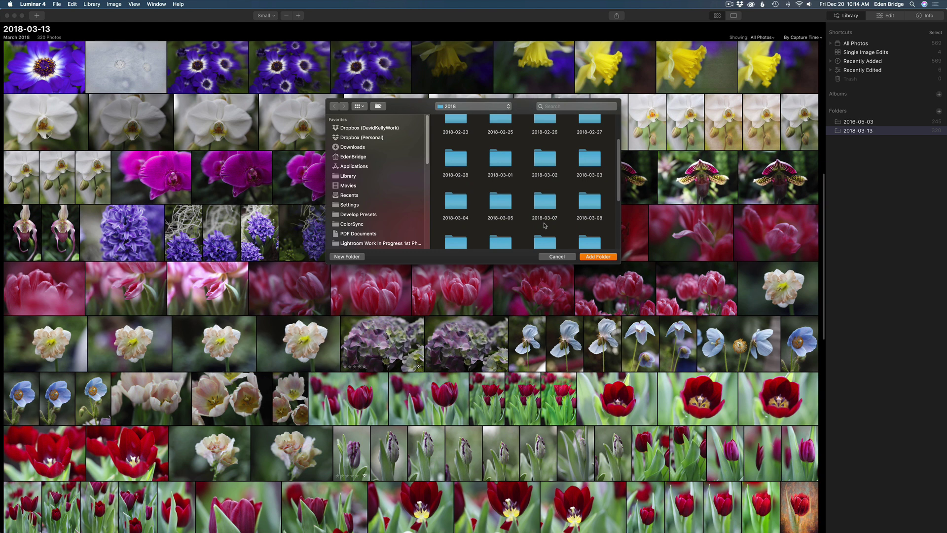
pyautogui.scroll(-1, 545, 226)
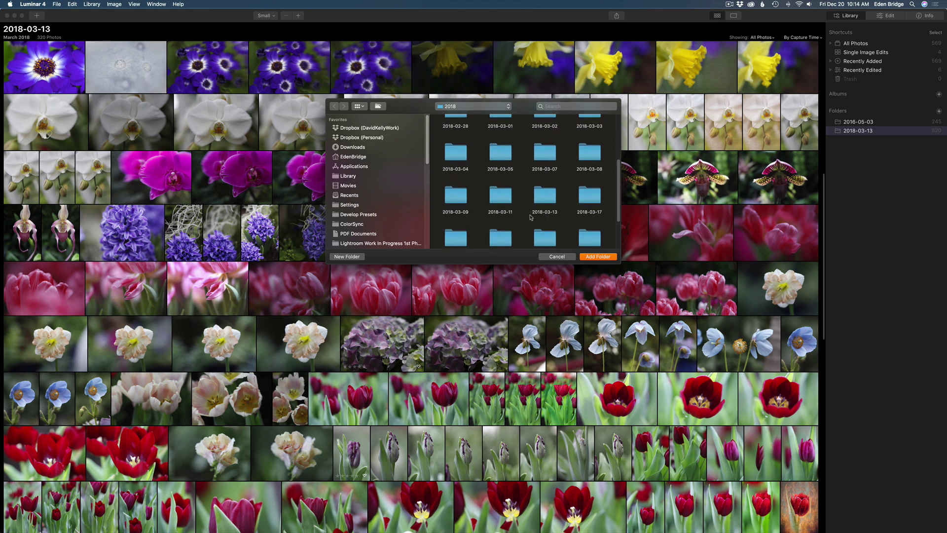
pyautogui.click(500, 199)
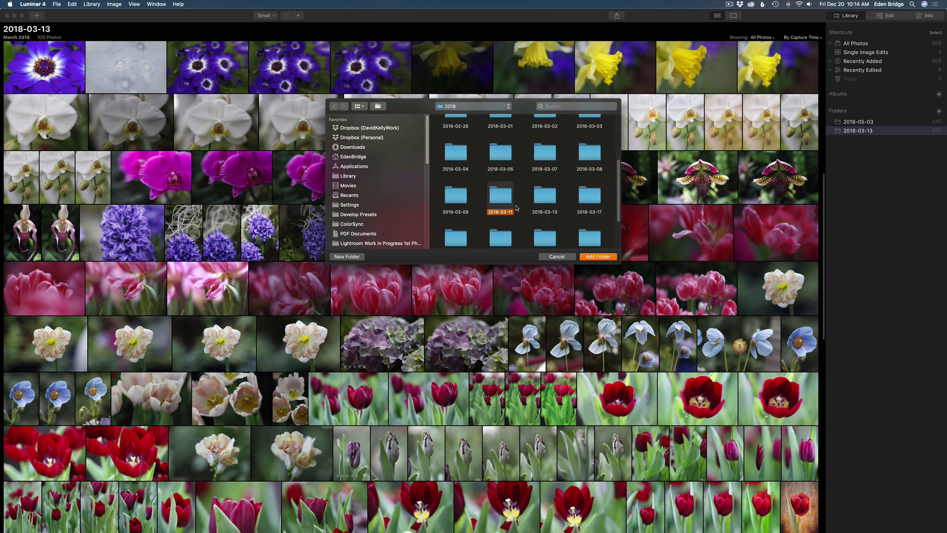
pyautogui.click(598, 257)
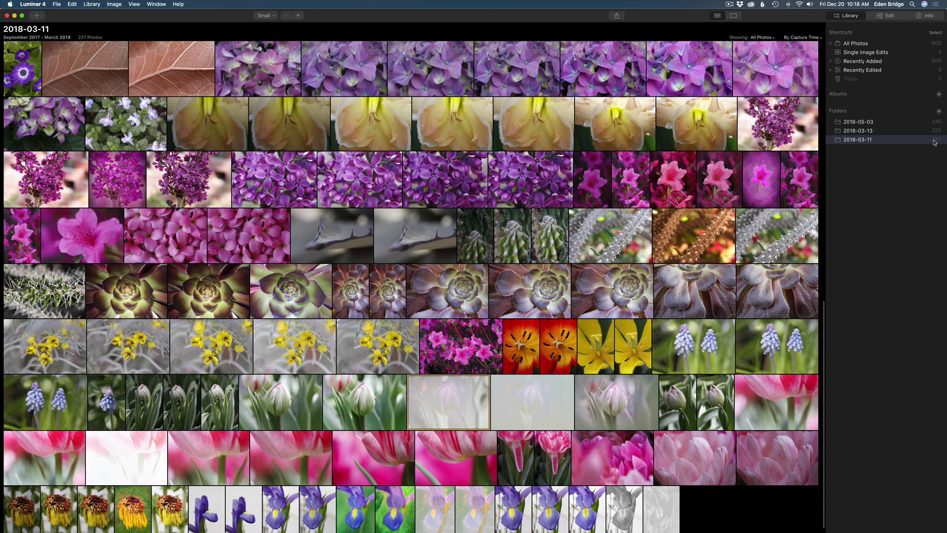
# - Create an album from the selected purple cineraria photo and name it 'Possible Edits'
pyautogui.scroll(20, 660, 170)
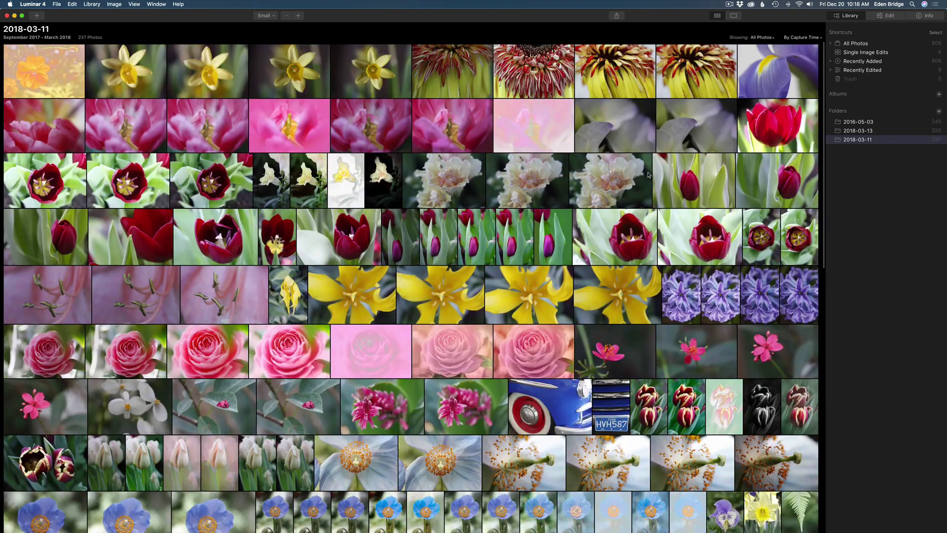
pyautogui.scroll(-20, 648, 175)
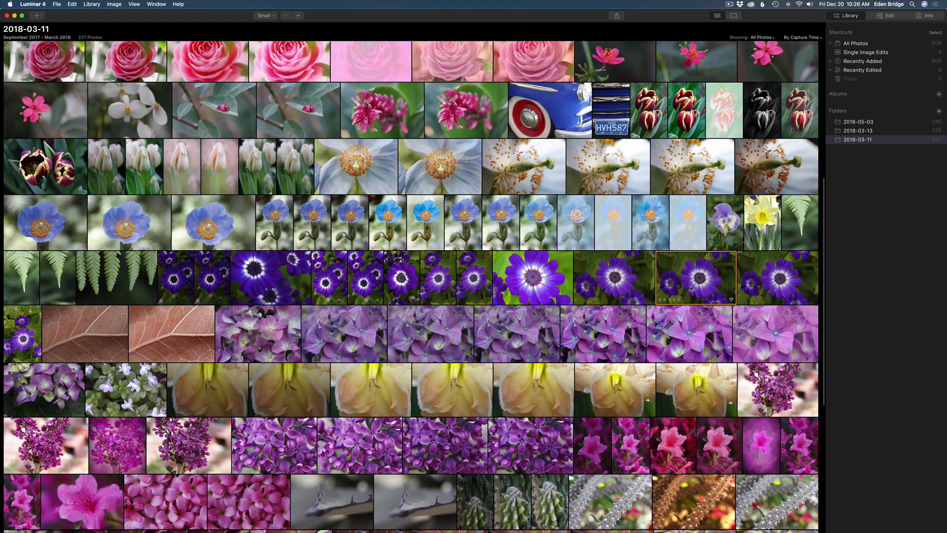
pyautogui.click(939, 94)
pyautogui.click(861, 105)
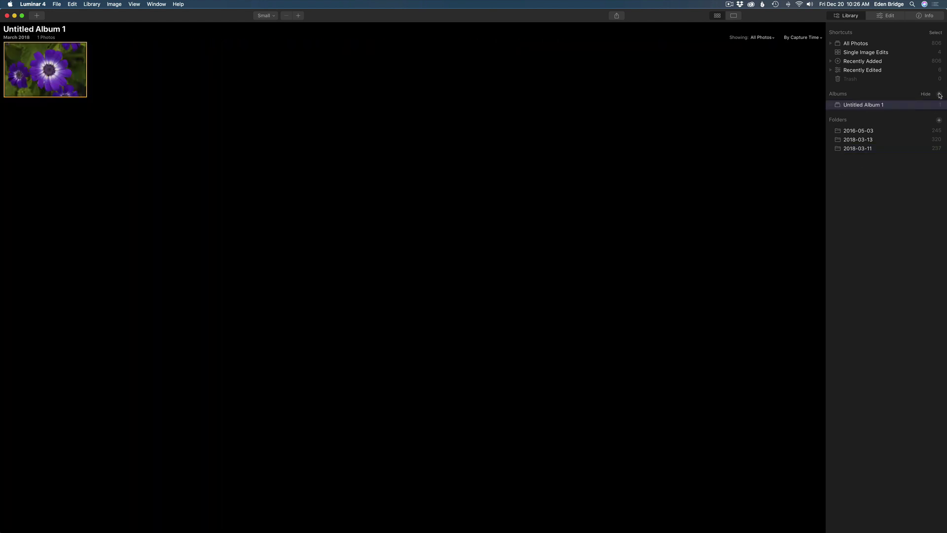
pyautogui.doubleClick(862, 106)
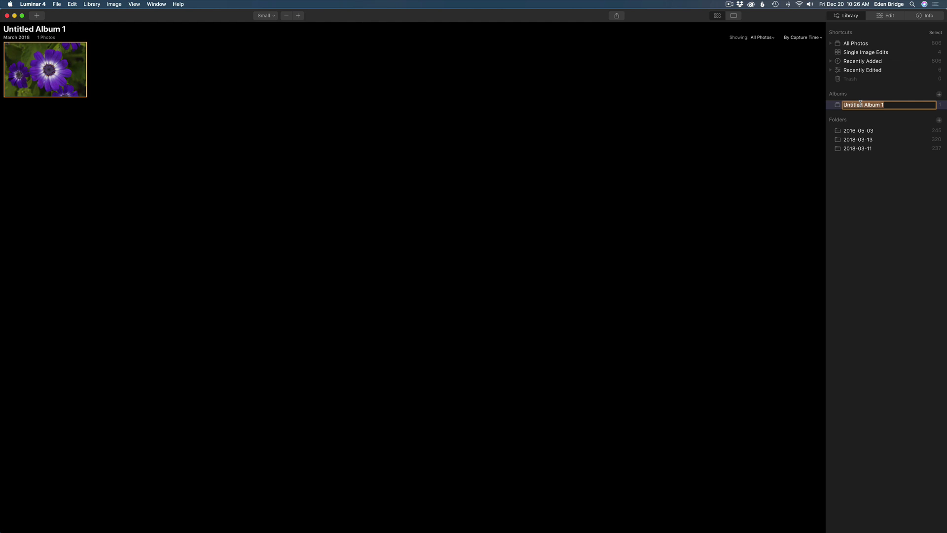
pyautogui.write('Possible Edits')
pyautogui.press('Return')
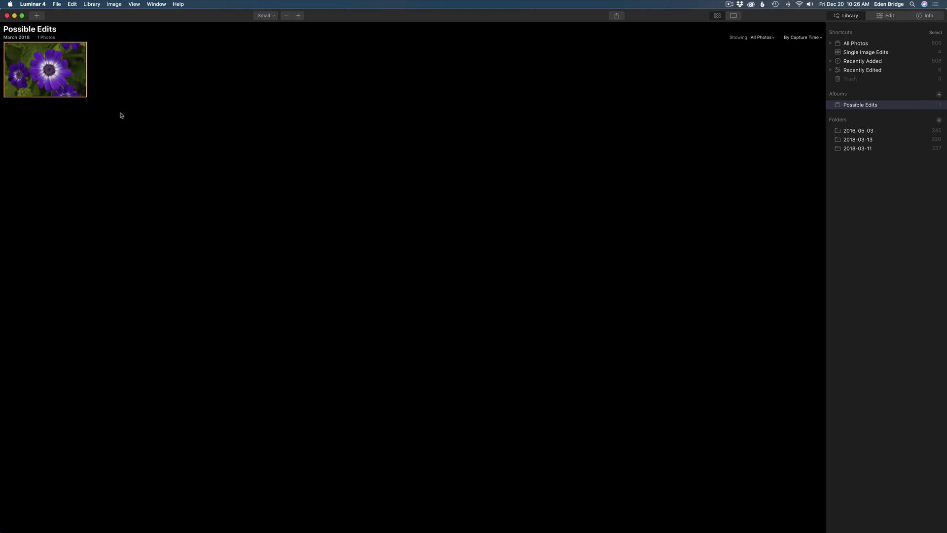
# - From the 2018-03-11 folder, add the hydrangea photo to the Possible Edits album
pyautogui.click(868, 149)
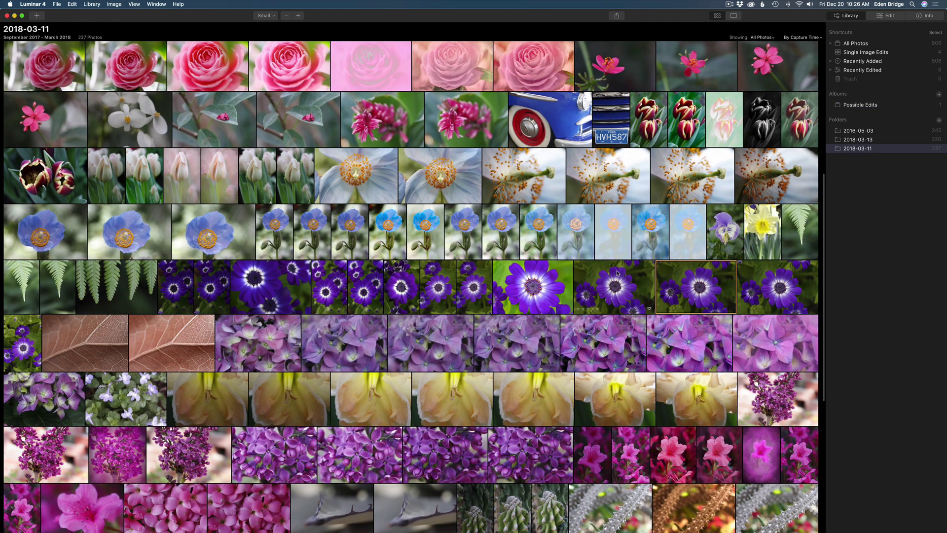
pyautogui.scroll(-2, 617, 273)
pyautogui.scroll(-2, 618, 273)
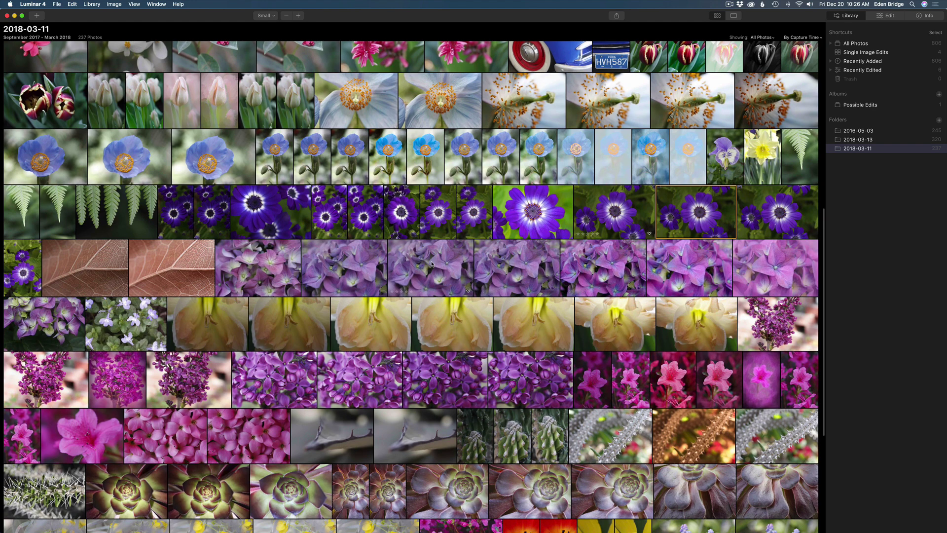
pyautogui.click(432, 265)
pyautogui.moveTo(432, 267); pyautogui.dragTo(869, 104)
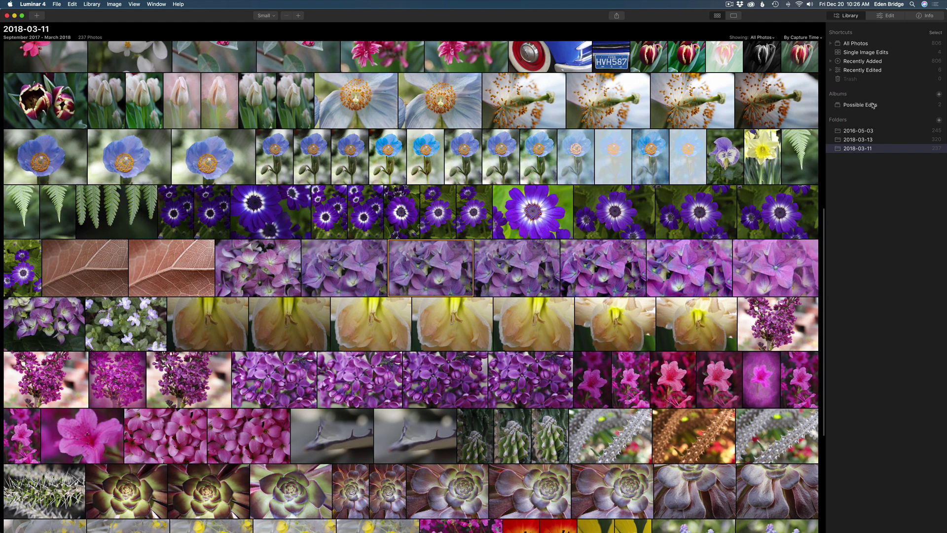
# - Add three tulip photos to Possible Edits and view the album
pyautogui.scroll(-6, 501, 371)
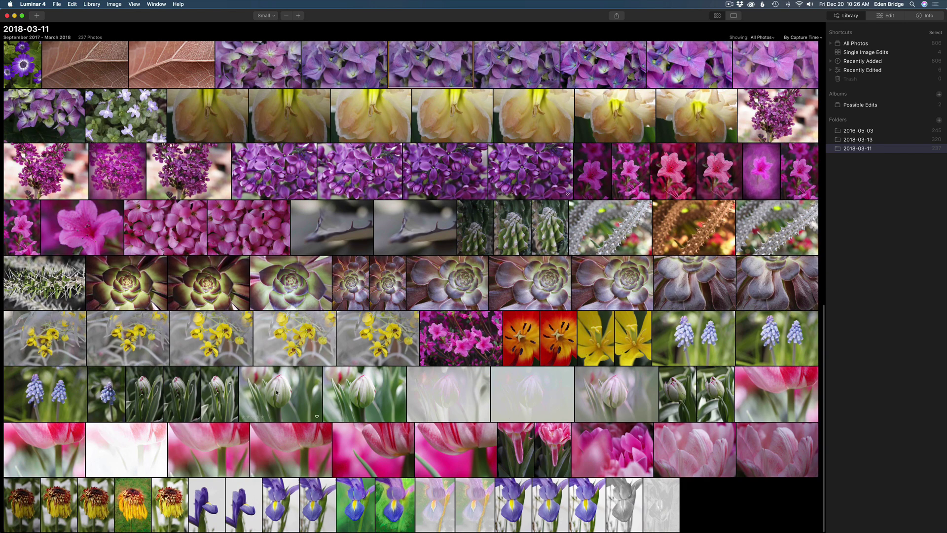
pyautogui.moveTo(276, 393); pyautogui.dragTo(885, 110)
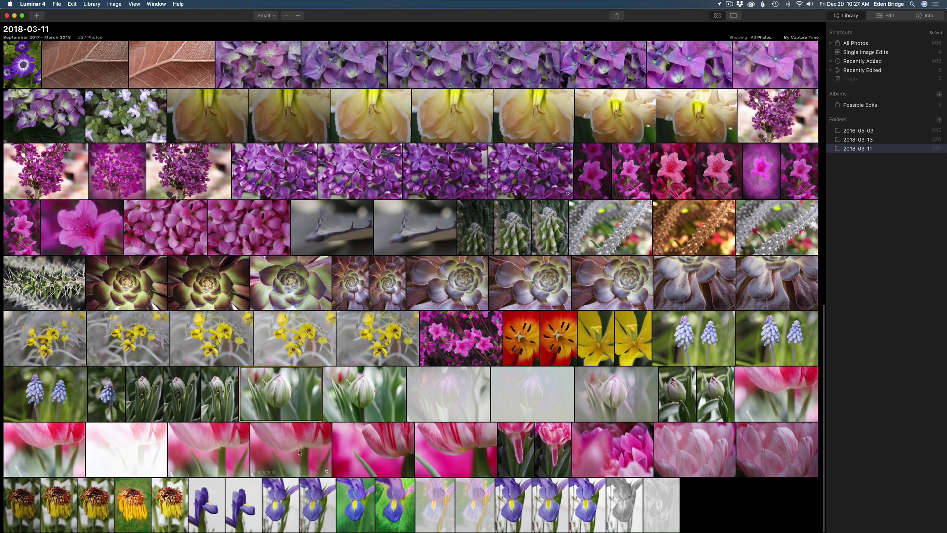
pyautogui.moveTo(302, 454); pyautogui.dragTo(904, 100)
pyautogui.scroll(3, 555, 282)
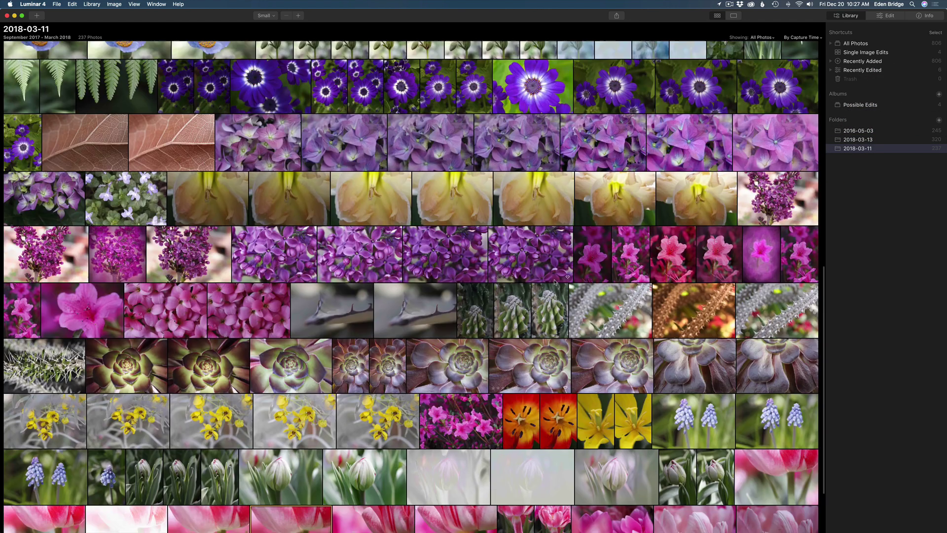
pyautogui.scroll(-3, 554, 281)
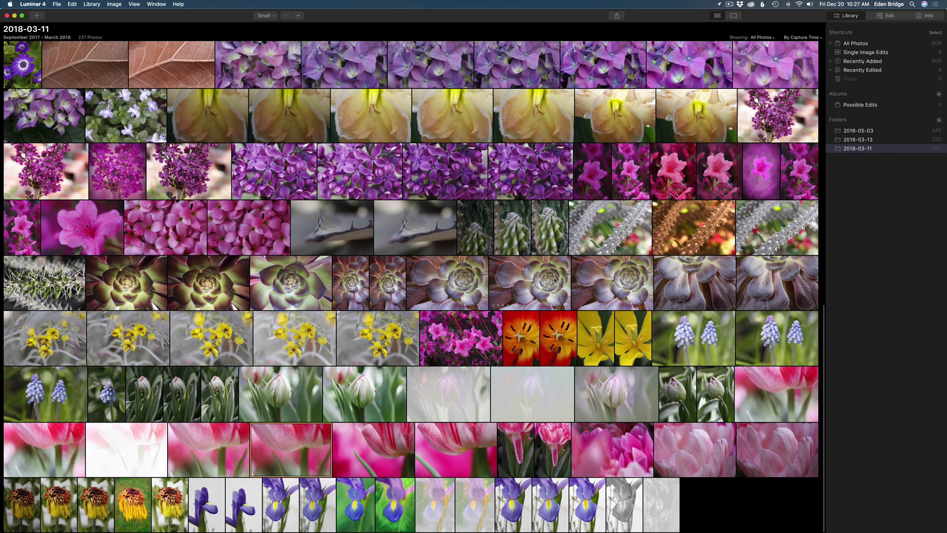
pyautogui.scroll(5, 554, 280)
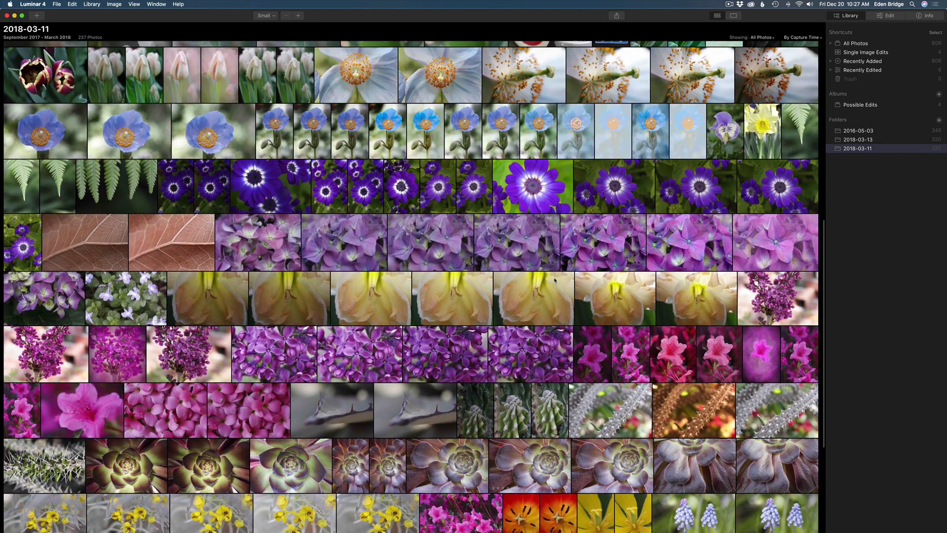
pyautogui.scroll(3, 555, 281)
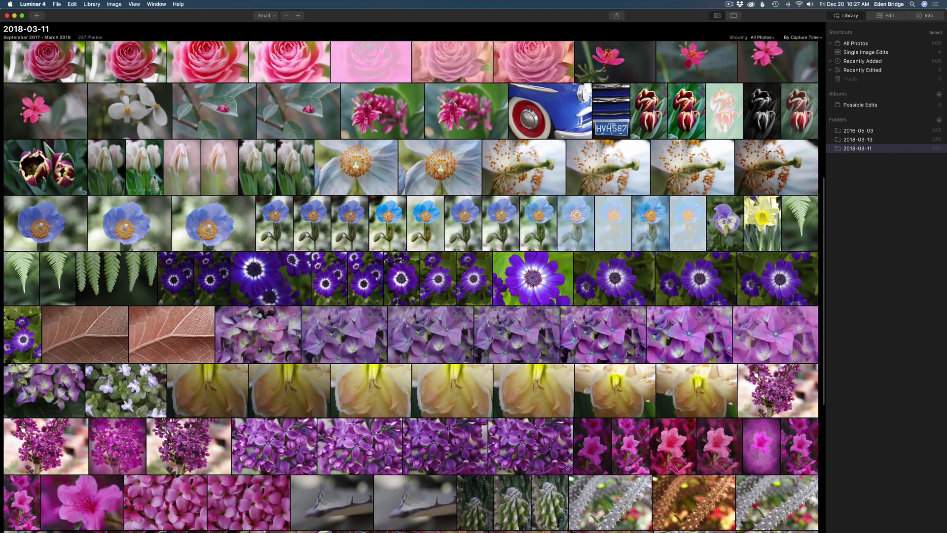
pyautogui.moveTo(146, 166); pyautogui.dragTo(880, 107)
pyautogui.click(881, 106)
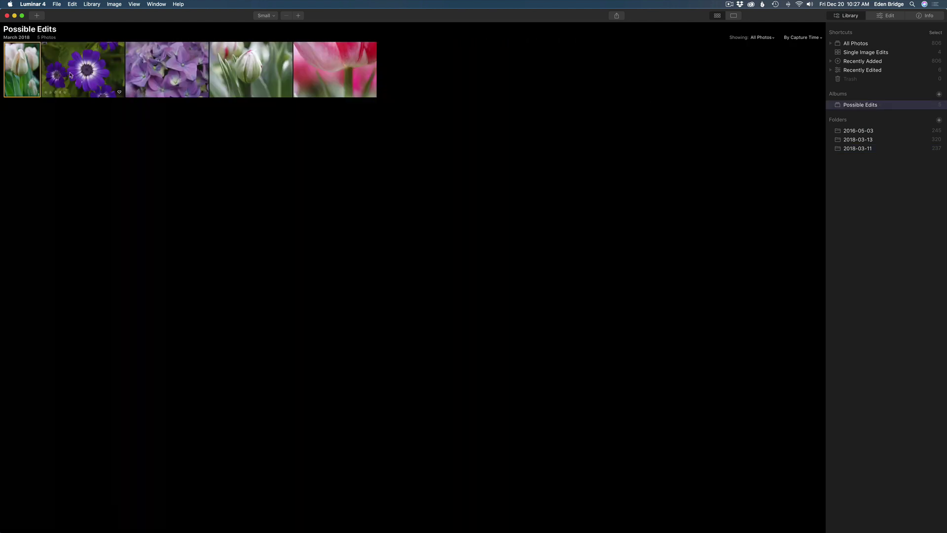
pyautogui.doubleClick(17, 67)
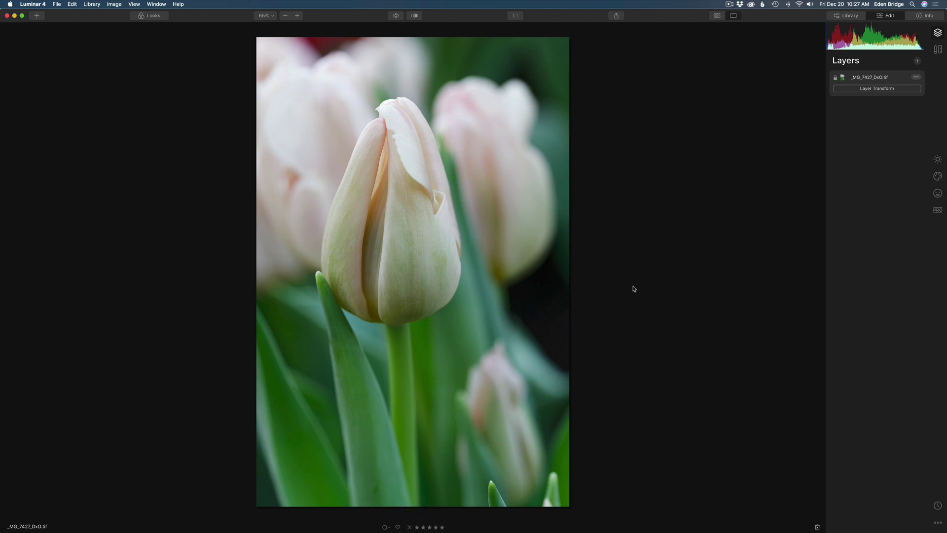
pyautogui.press('Right')
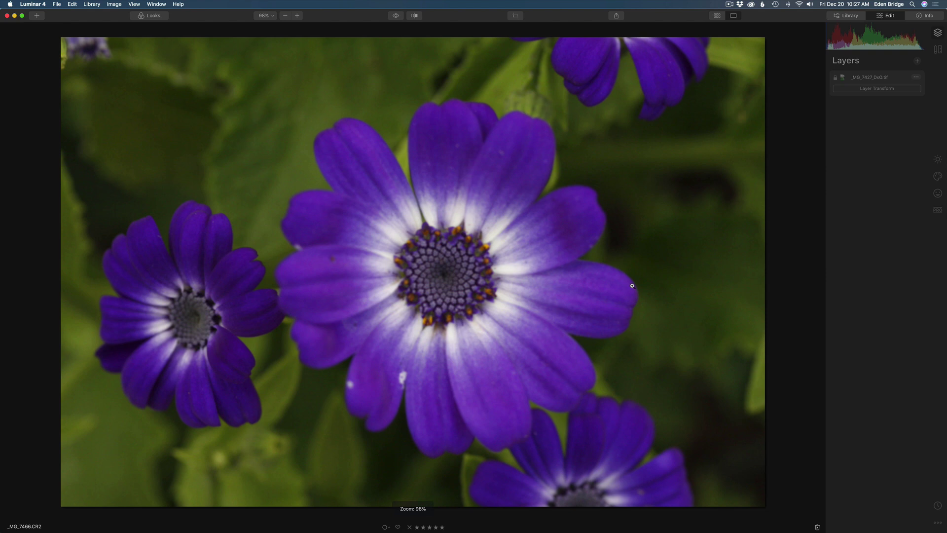
pyautogui.press('Right')
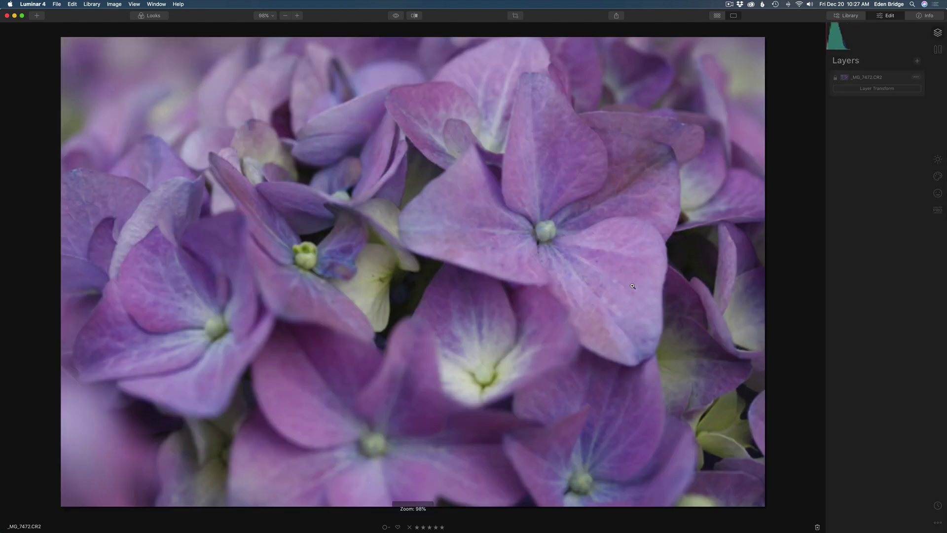
pyautogui.press('Right')
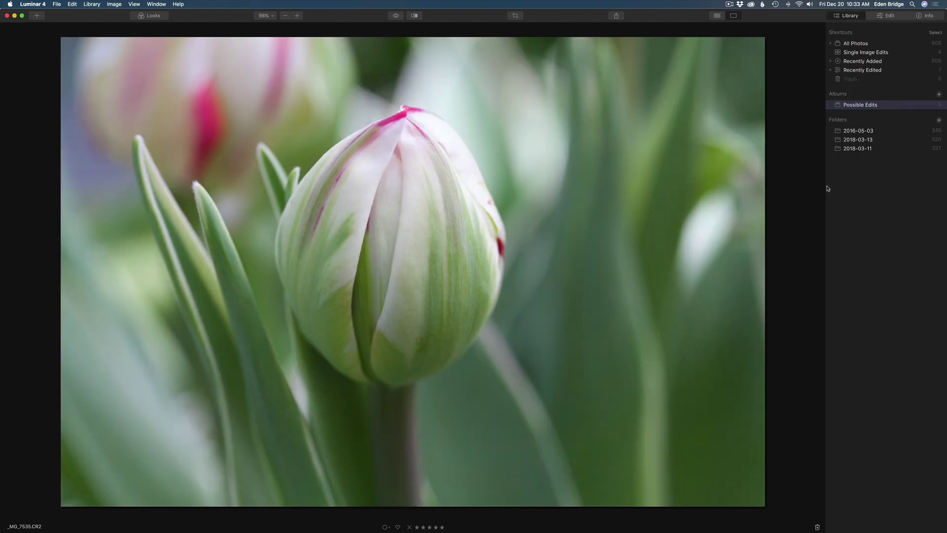
pyautogui.press('g')
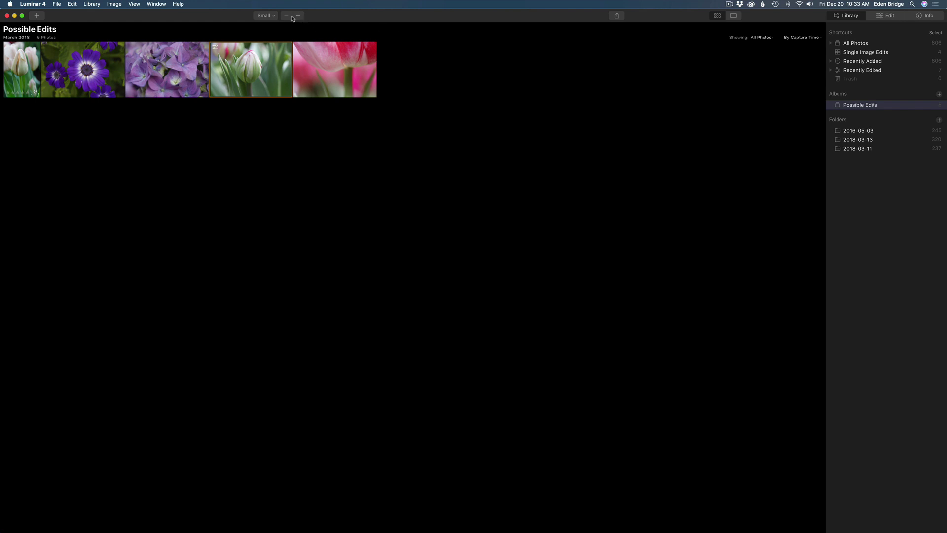
# - Set the album thumbnails back to Largest and select the pink tulip close-up
pyautogui.click(274, 16)
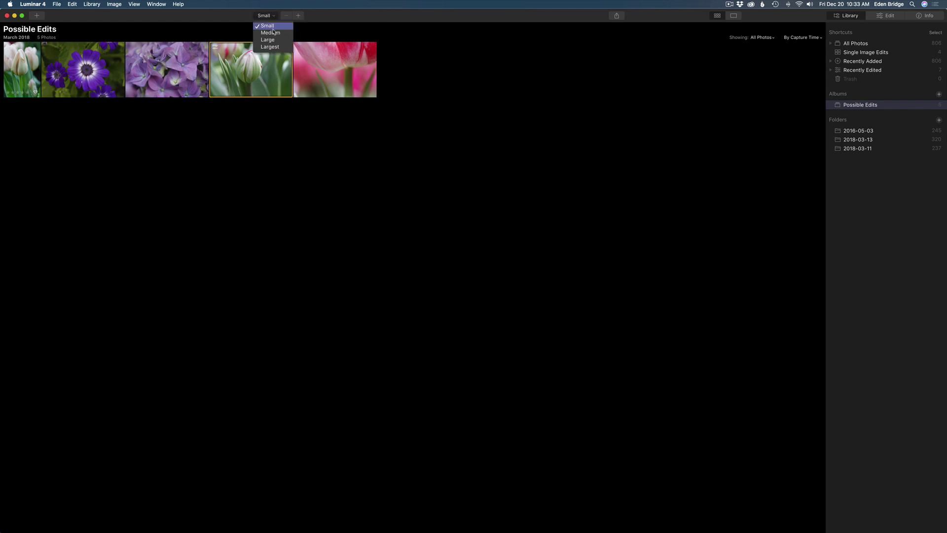
pyautogui.click(274, 25)
pyautogui.click(272, 20)
pyautogui.click(275, 39)
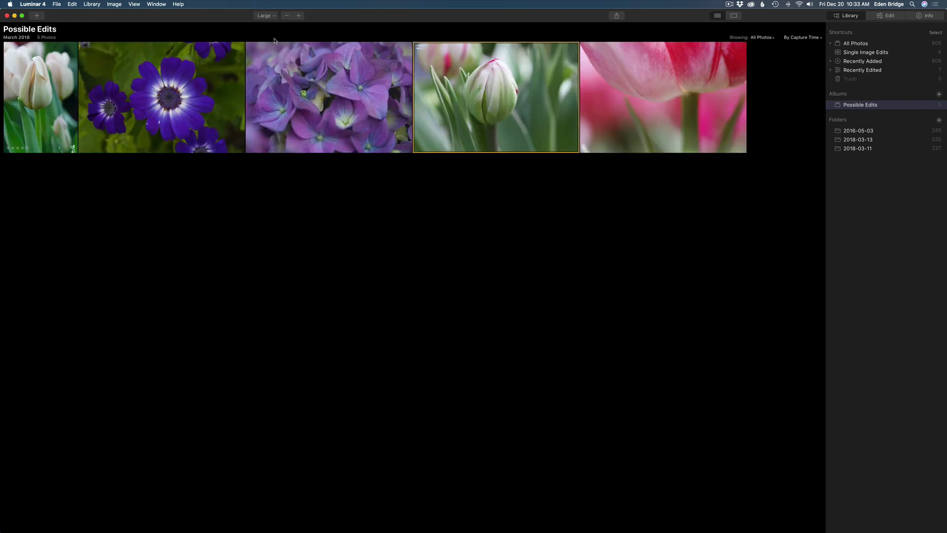
pyautogui.click(299, 17)
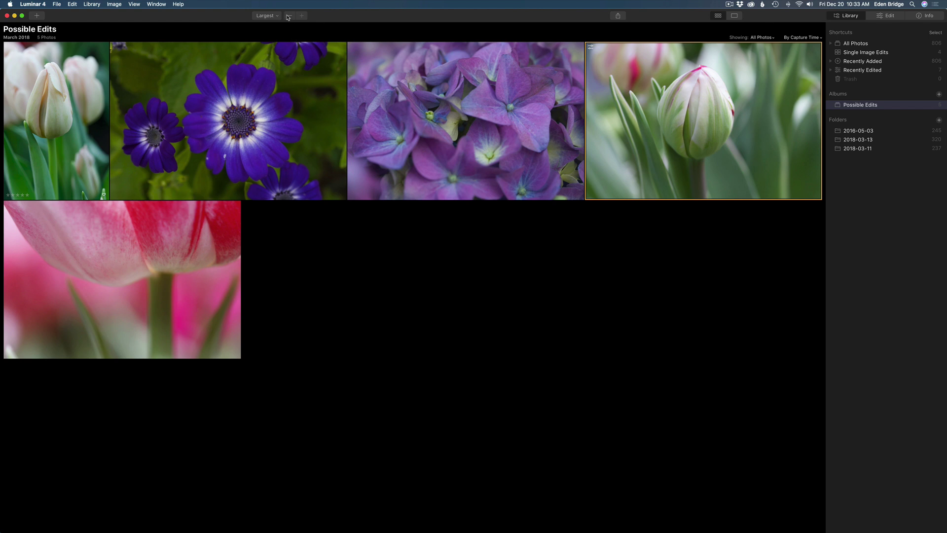
pyautogui.click(290, 15)
pyautogui.click(298, 16)
pyautogui.click(178, 248)
# - View the pink tulip _MG_7540.CR2 alone, check its EXIF info, then show the Edit tools
pyautogui.doubleClick(178, 248)
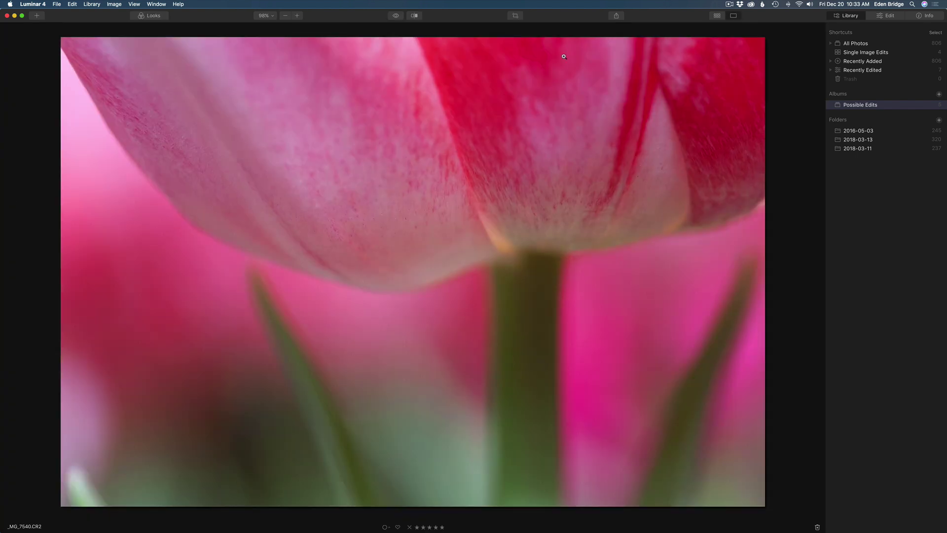
pyautogui.click(933, 18)
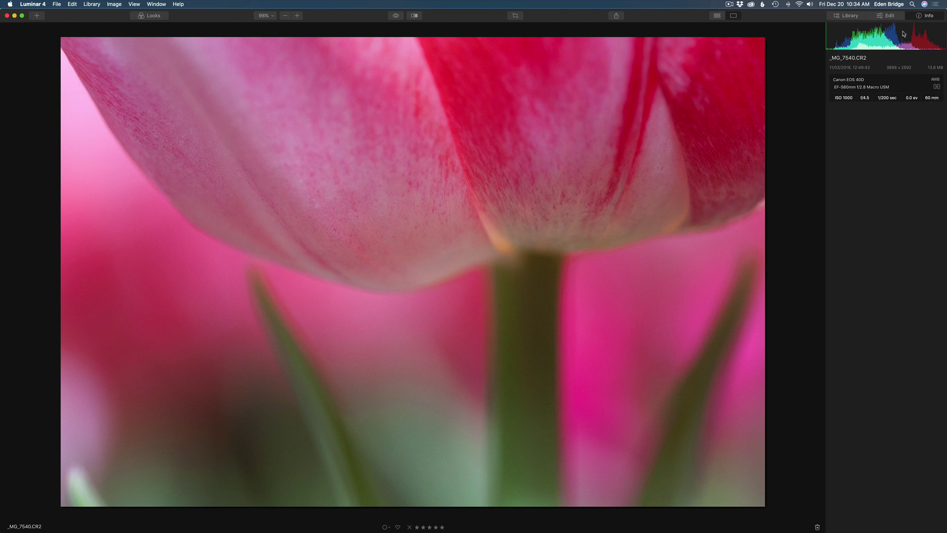
pyautogui.click(892, 16)
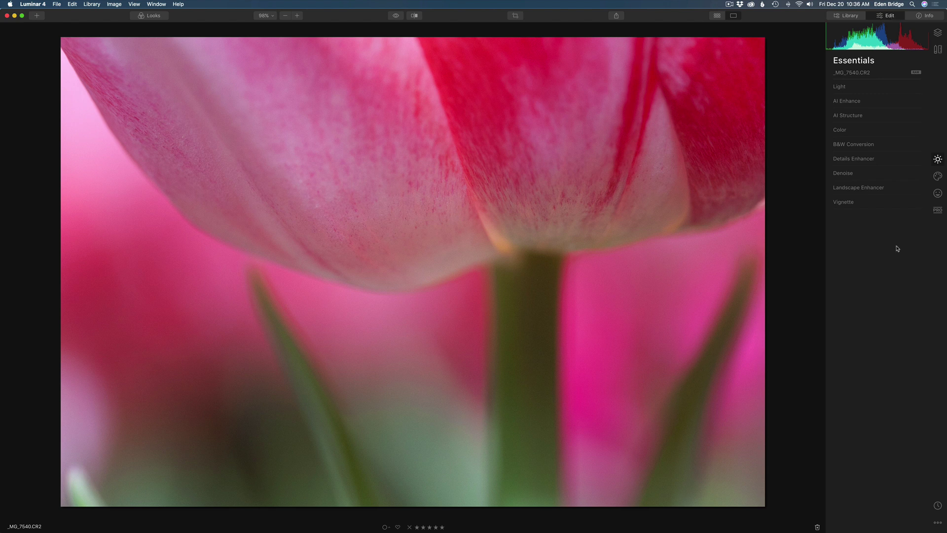
# - In Canvas Lens & Geometry, enable Auto Distortion Corrections and Remove Chromatic Aberrations
pyautogui.click(939, 50)
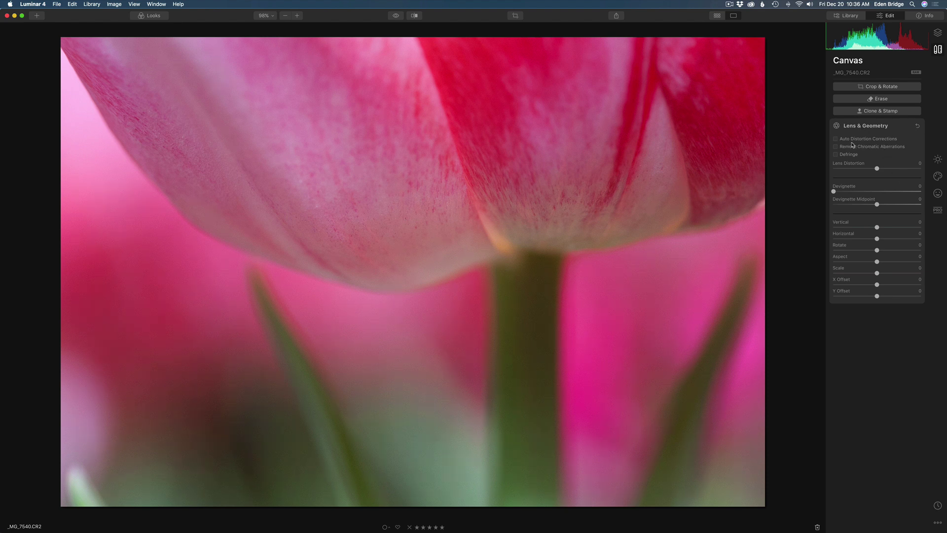
pyautogui.click(836, 139)
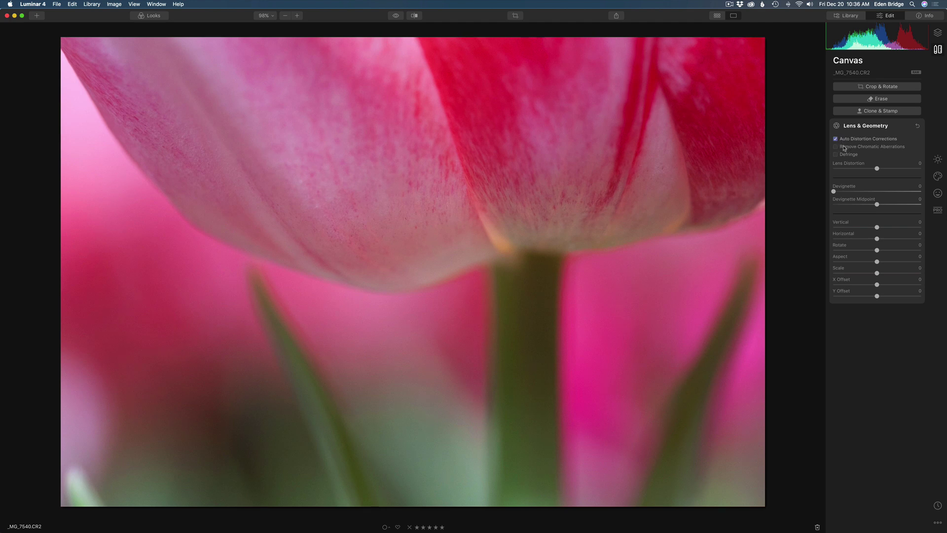
pyautogui.click(837, 148)
# - In Essentials Light, set a custom white balance with Temperature 3576 and Tint 7
pyautogui.click(939, 160)
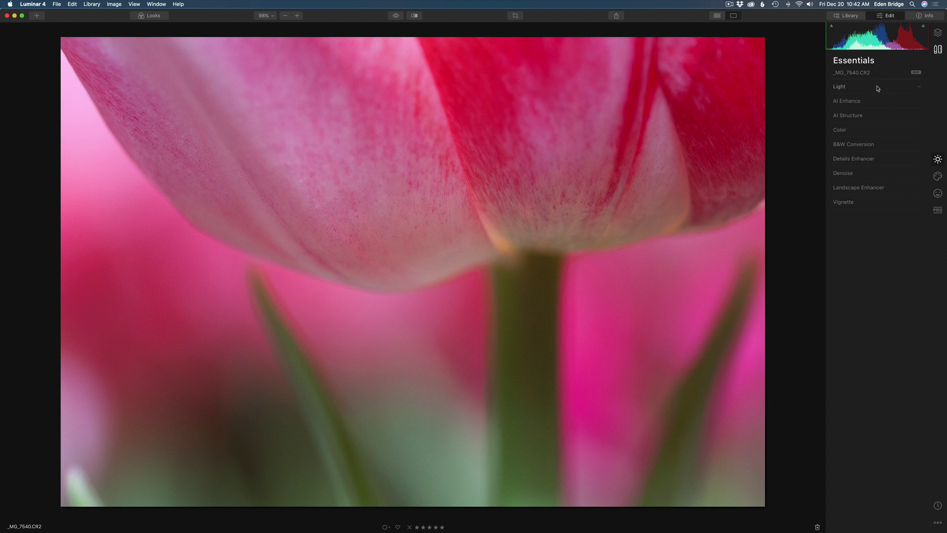
pyautogui.click(878, 89)
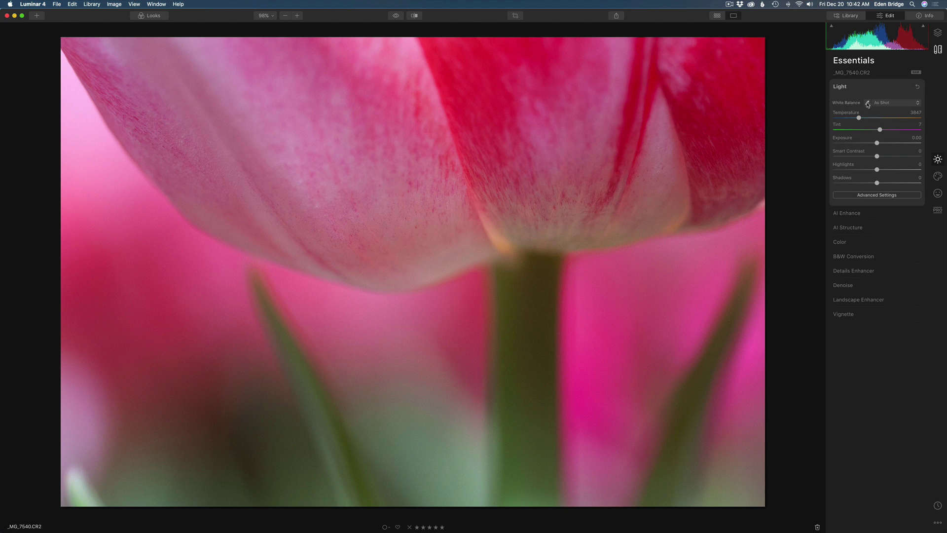
pyautogui.click(868, 104)
pyautogui.click(869, 104)
pyautogui.moveTo(859, 118); pyautogui.dragTo(856, 118)
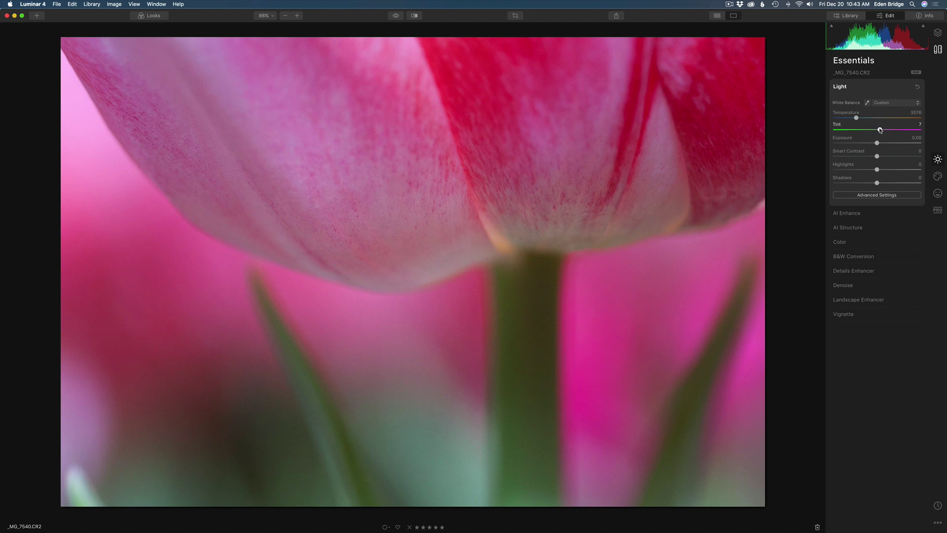
pyautogui.moveTo(881, 130)
pyautogui.mouseDown()
pyautogui.moveTo(870, 130)
pyautogui.moveTo(880, 130)
pyautogui.mouseUp()
pyautogui.moveTo(879, 130); pyautogui.dragTo(881, 130)
# - Raise Exposure to 1.87 to show clipping, then drop it to -5.00
pyautogui.moveTo(878, 143); pyautogui.dragTo(894, 144)
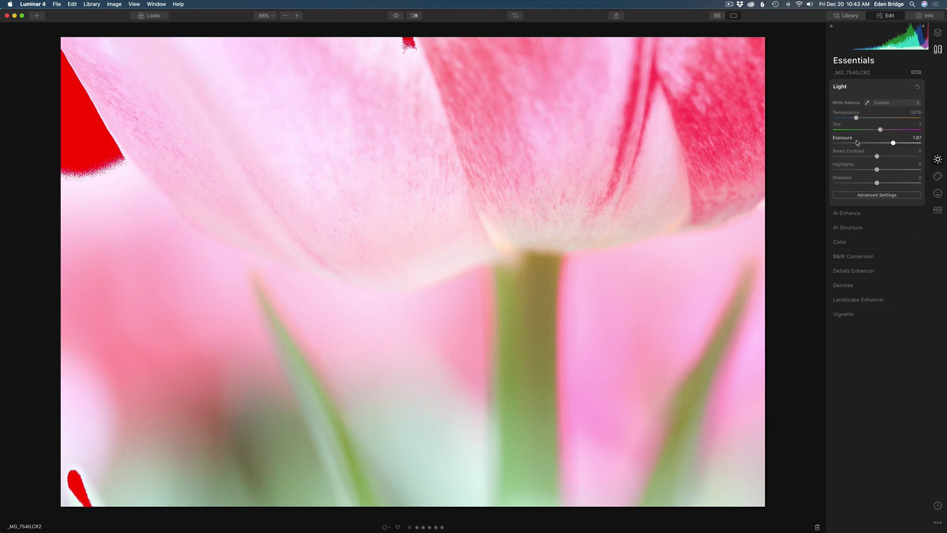
pyautogui.moveTo(894, 143); pyautogui.dragTo(860, 143)
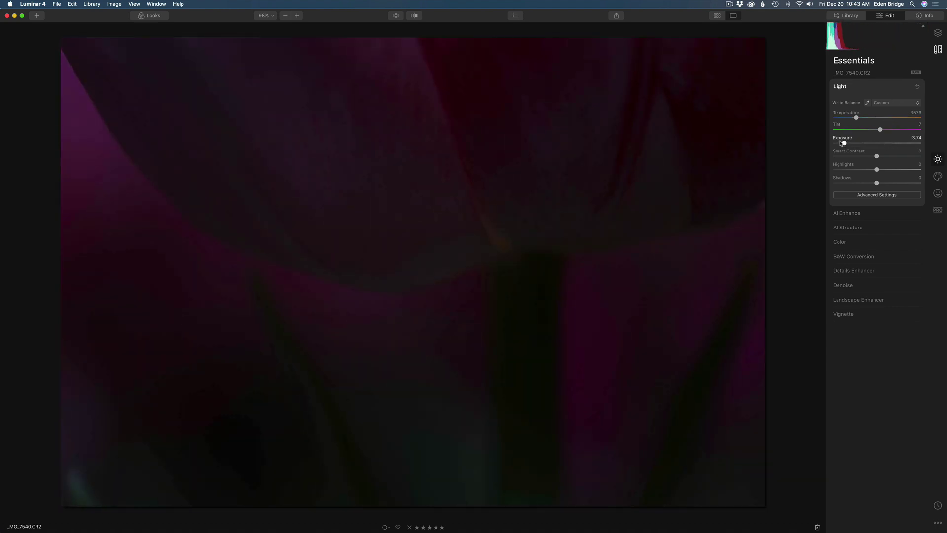
pyautogui.moveTo(842, 143); pyautogui.dragTo(833, 143)
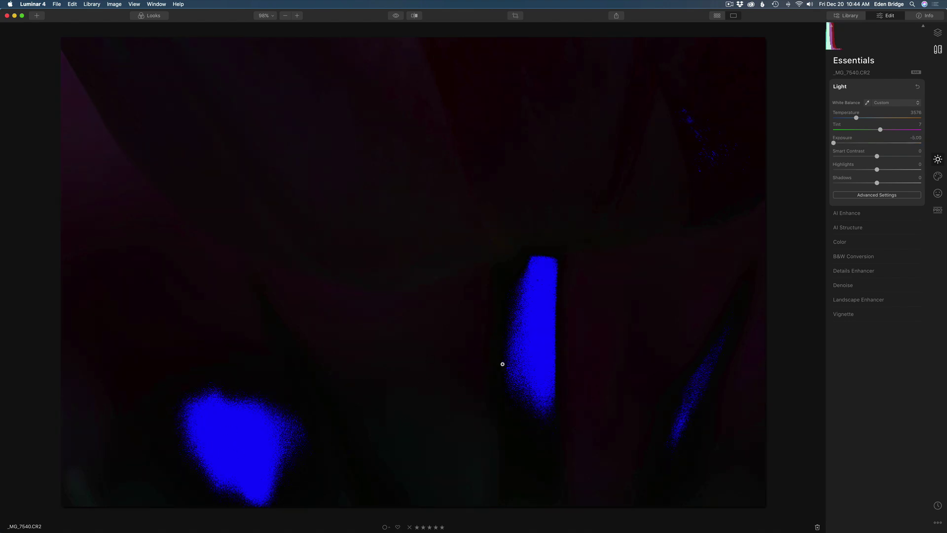
# - Reset Exposure and set it to 0.81, then raise Smart Contrast to 27
pyautogui.doubleClick(846, 140)
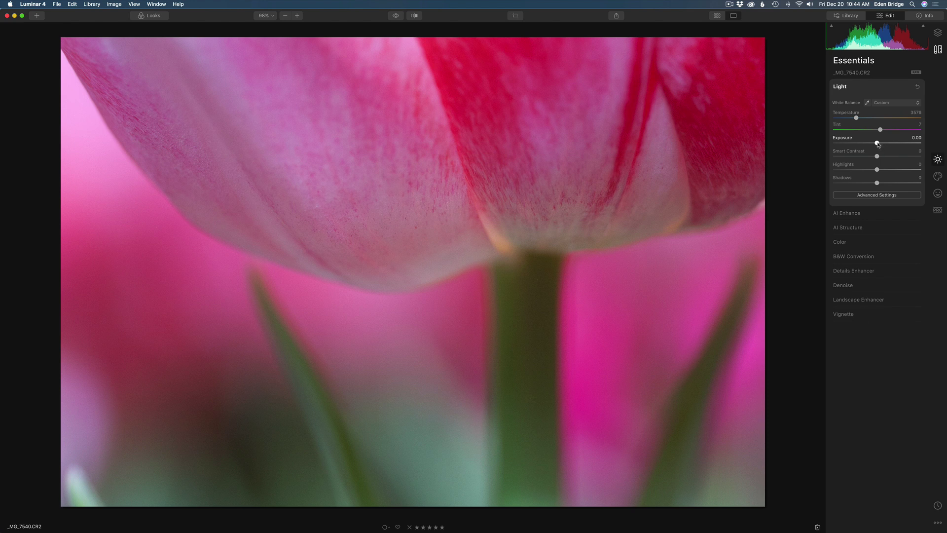
pyautogui.moveTo(879, 144); pyautogui.dragTo(882, 145)
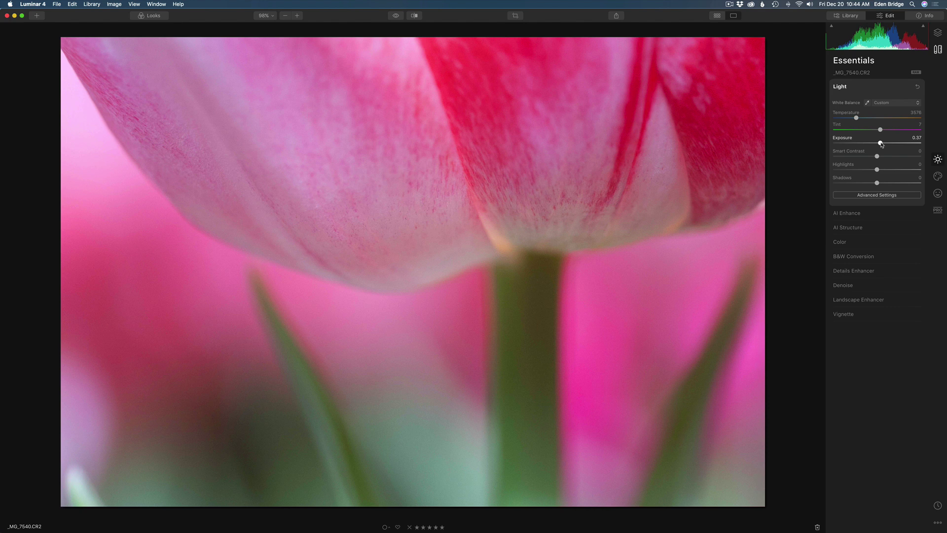
pyautogui.moveTo(881, 144); pyautogui.dragTo(886, 146)
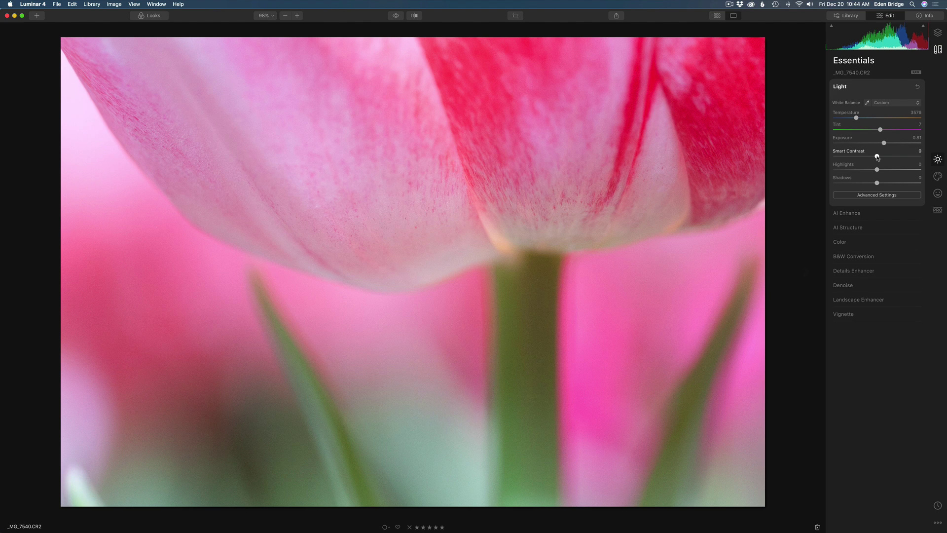
pyautogui.moveTo(877, 158); pyautogui.dragTo(892, 160)
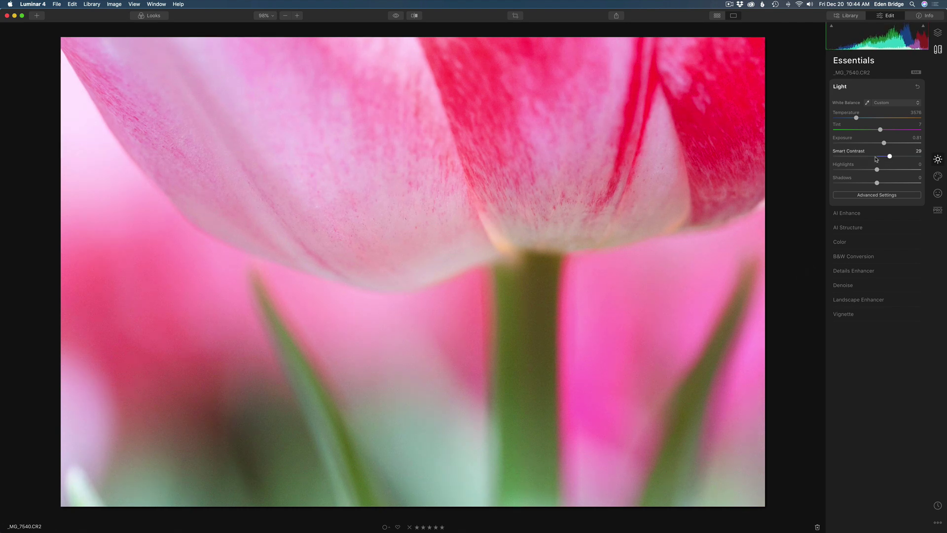
pyautogui.moveTo(890, 157); pyautogui.dragTo(887, 160)
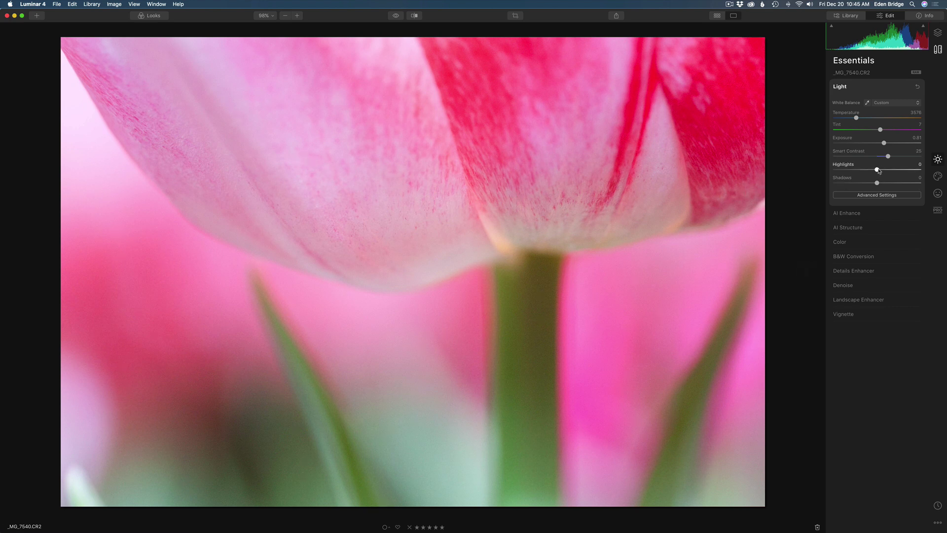
# - Set Highlights to 17 and Shadows to 7 in the Light panel
pyautogui.moveTo(878, 171); pyautogui.dragTo(932, 171)
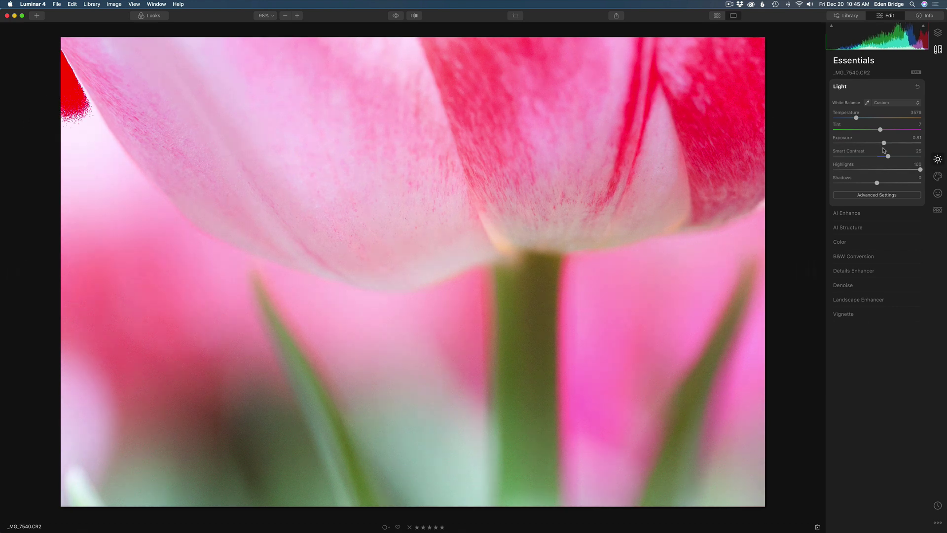
pyautogui.moveTo(921, 171); pyautogui.dragTo(884, 171)
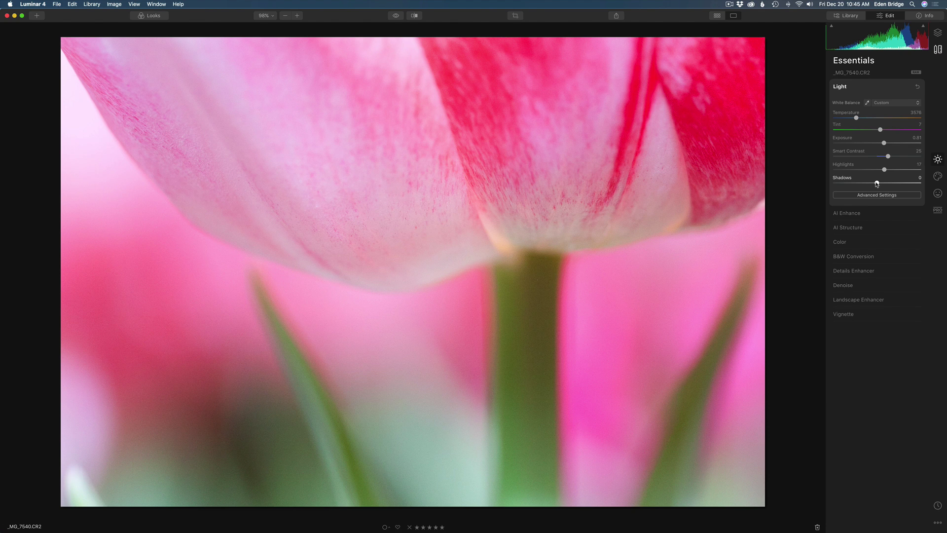
pyautogui.moveTo(877, 183)
pyautogui.mouseDown()
pyautogui.moveTo(907, 183)
pyautogui.moveTo(847, 183)
pyautogui.moveTo(881, 184)
pyautogui.mouseUp()
pyautogui.doubleClick(881, 184)
pyautogui.moveTo(878, 184)
pyautogui.mouseDown()
pyautogui.moveTo(891, 185)
pyautogui.moveTo(881, 184)
pyautogui.mouseUp()
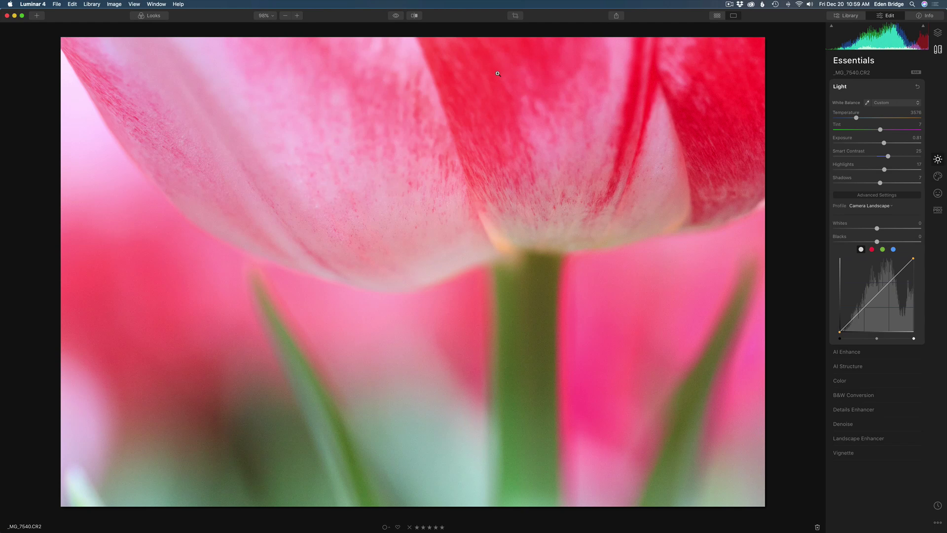
# - Zoom the tulip photo in to 300% to inspect the petal grain
pyautogui.click(298, 16)
pyautogui.click(298, 17)
pyautogui.click(298, 17)
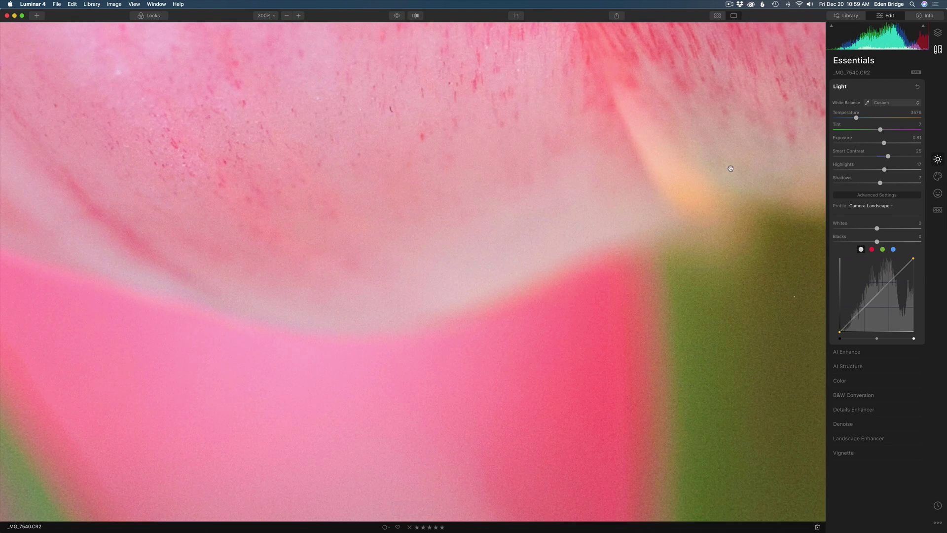
# - Toggle the Info panel with the camera details, then return to the Edit tools
pyautogui.click(929, 16)
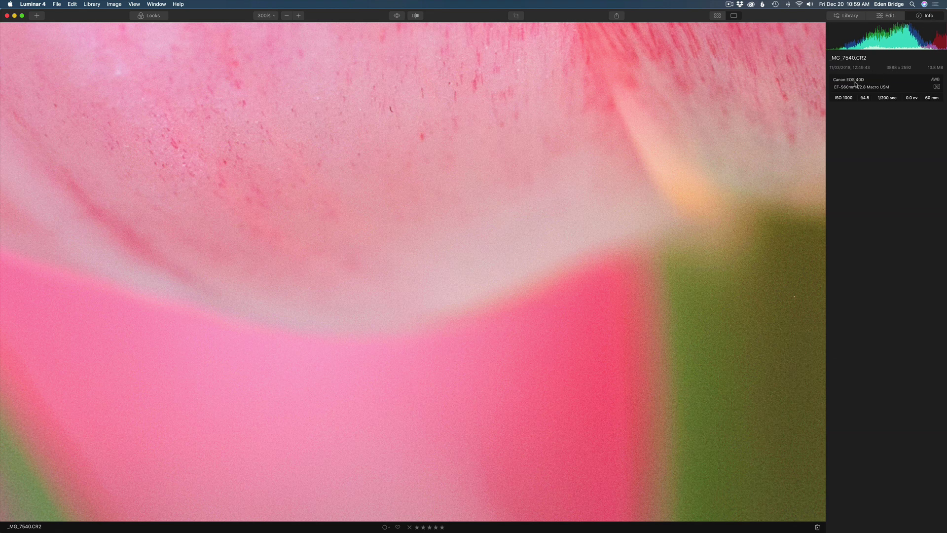
pyautogui.click(929, 15)
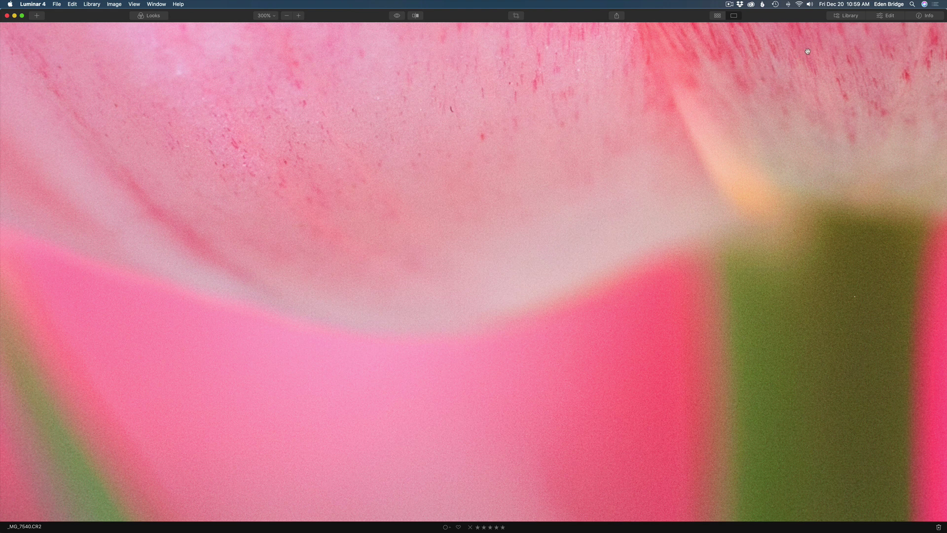
pyautogui.click(890, 16)
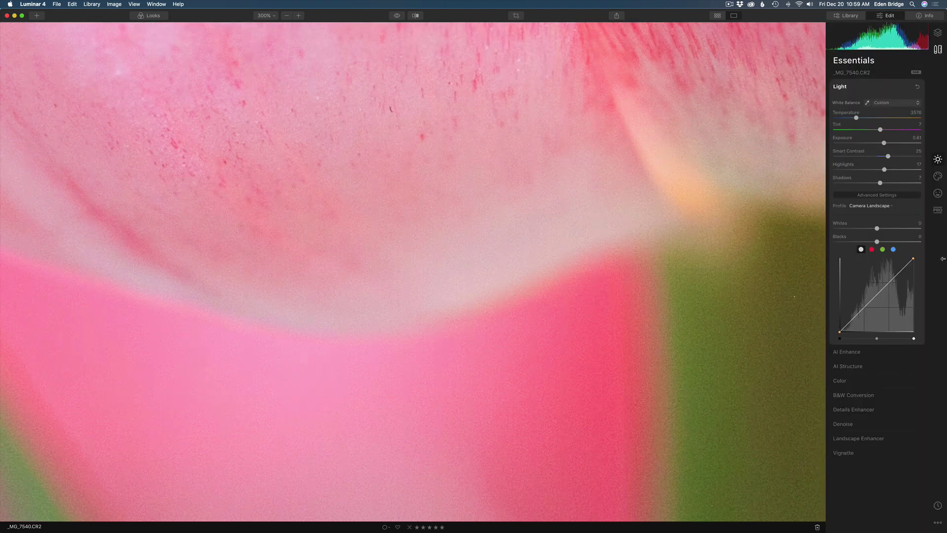
# - Expand the Denoise section in Essentials
pyautogui.click(858, 424)
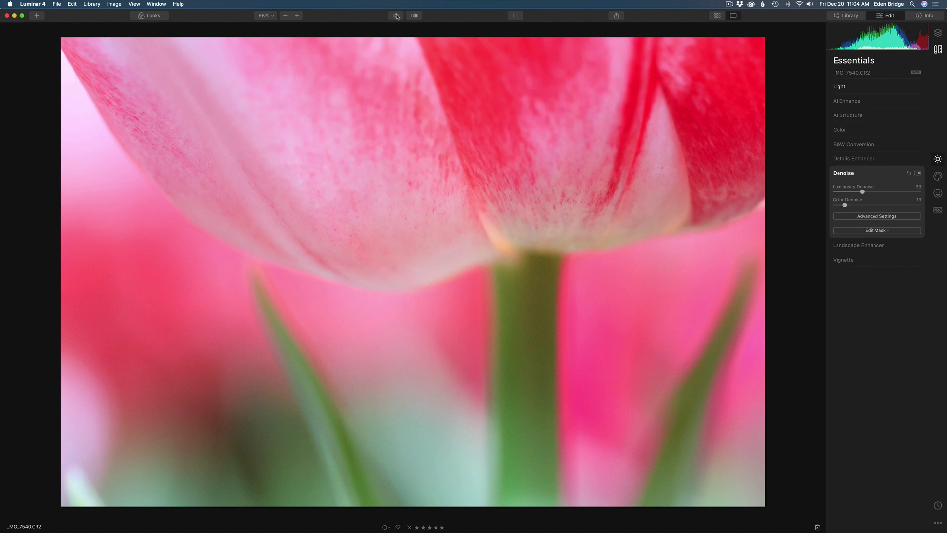
# - Compare the edited tulip with the original in preview and split view, then turn comparison off
pyautogui.click(396, 16)
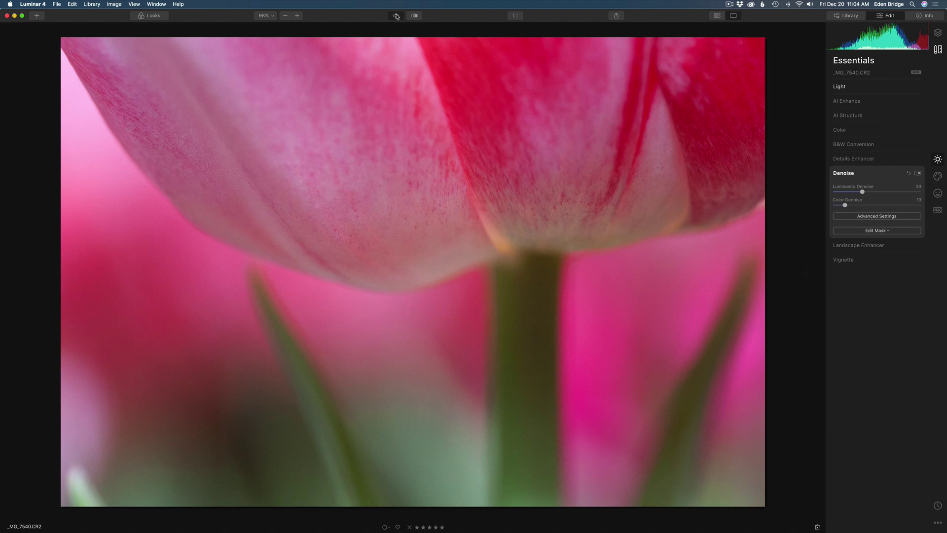
pyautogui.click(396, 17)
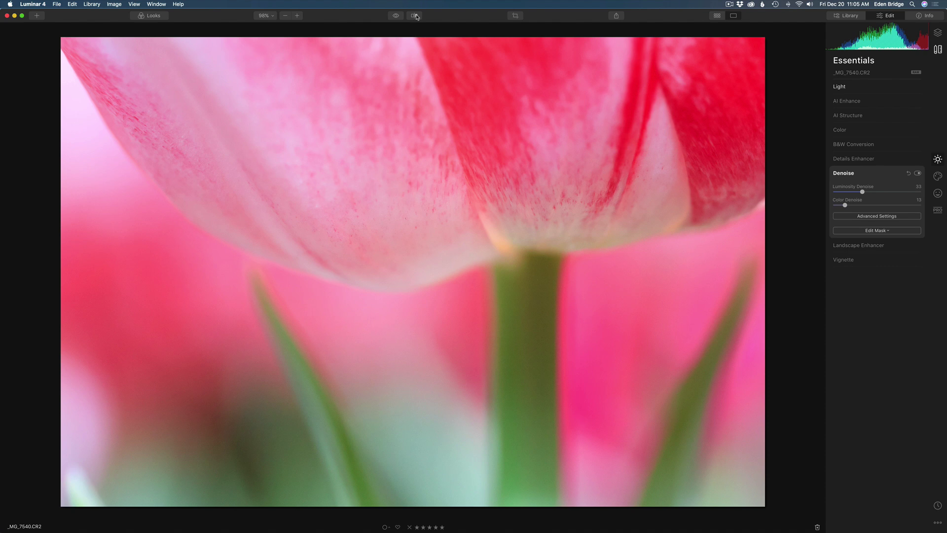
pyautogui.click(415, 16)
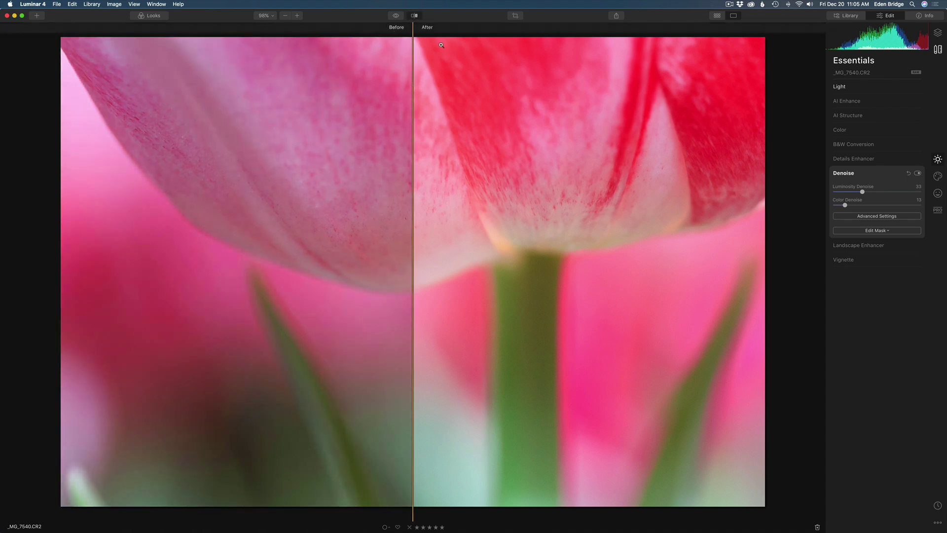
pyautogui.moveTo(412, 66); pyautogui.dragTo(450, 106)
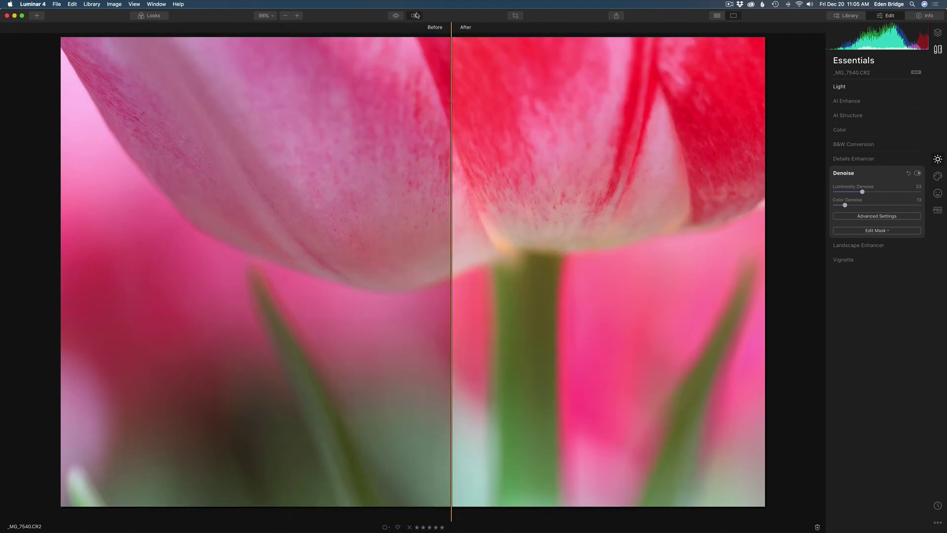
pyautogui.click(414, 15)
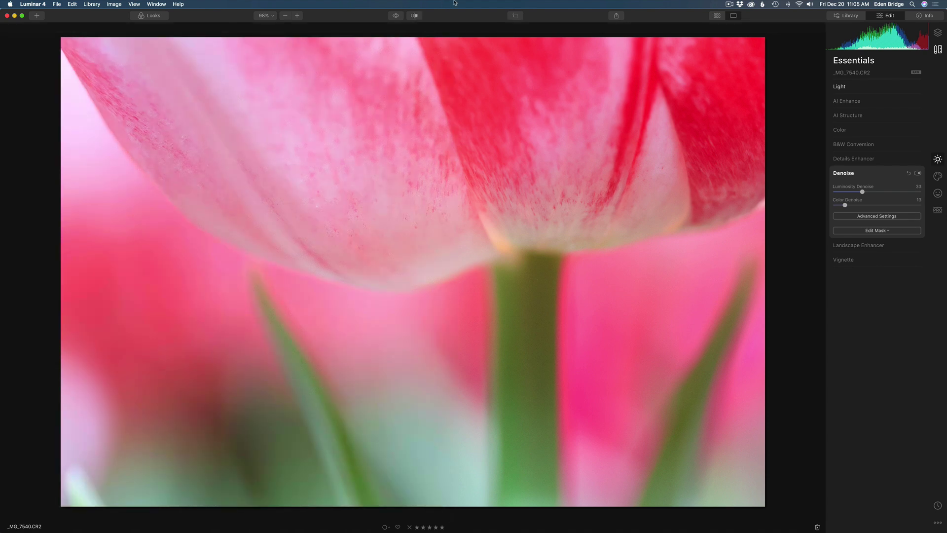
# - Expand AI Enhance and set AI Accent to 48
pyautogui.click(877, 102)
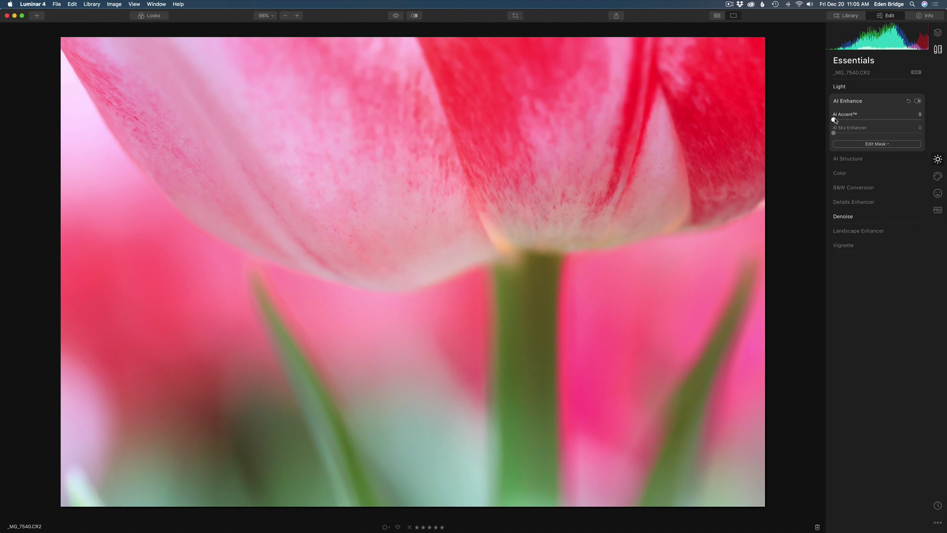
pyautogui.moveTo(835, 120); pyautogui.dragTo(882, 119)
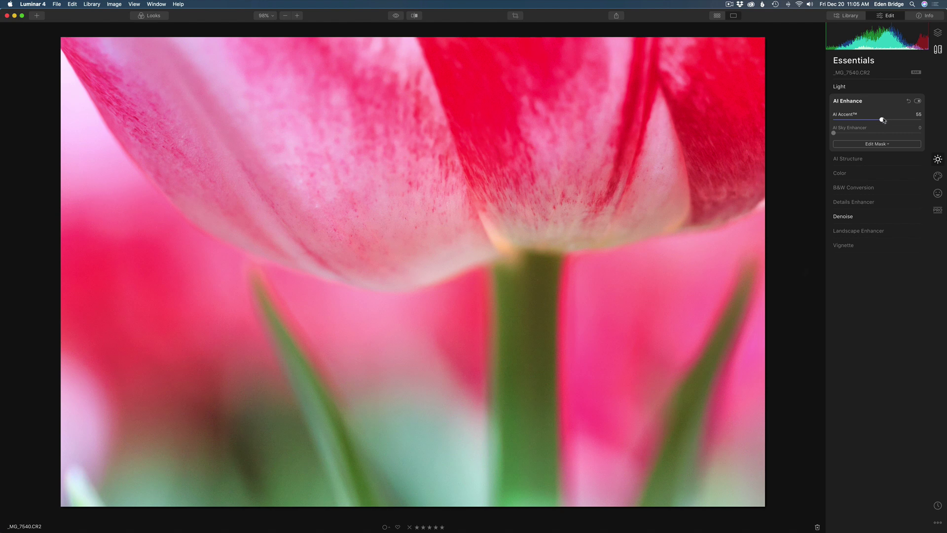
pyautogui.moveTo(882, 120)
pyautogui.mouseDown()
pyautogui.moveTo(900, 120)
pyautogui.moveTo(822, 121)
pyautogui.moveTo(870, 120)
pyautogui.mouseUp()
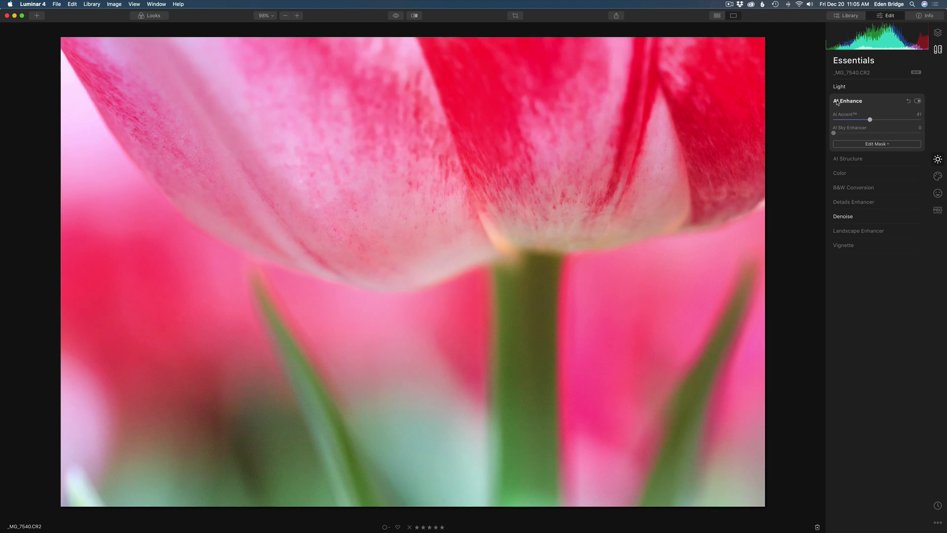
pyautogui.moveTo(871, 120)
pyautogui.mouseDown()
pyautogui.moveTo(889, 120)
pyautogui.moveTo(877, 120)
pyautogui.mouseUp()
# - Add a brush mask to AI Enhance and paint it on the tulip near the petal base
pyautogui.click(878, 144)
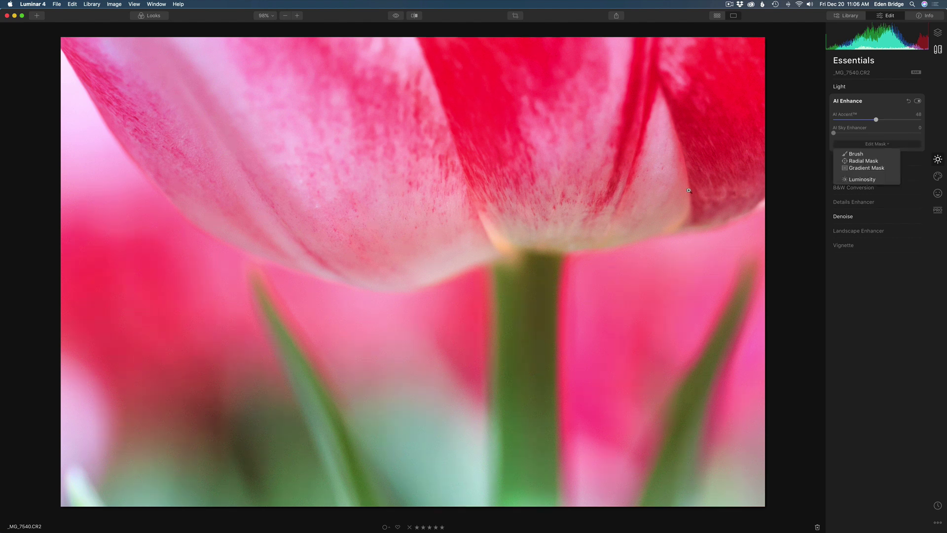
pyautogui.click(861, 154)
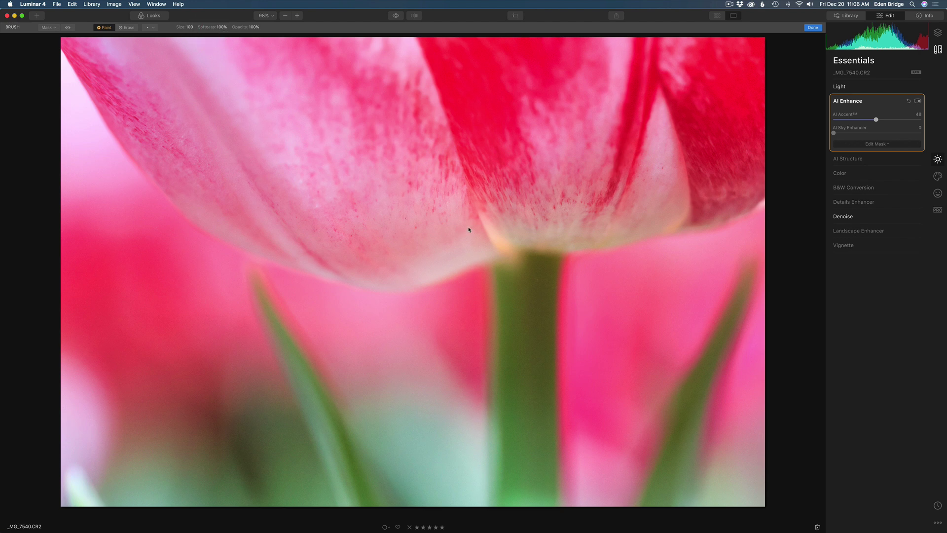
pyautogui.click(501, 187)
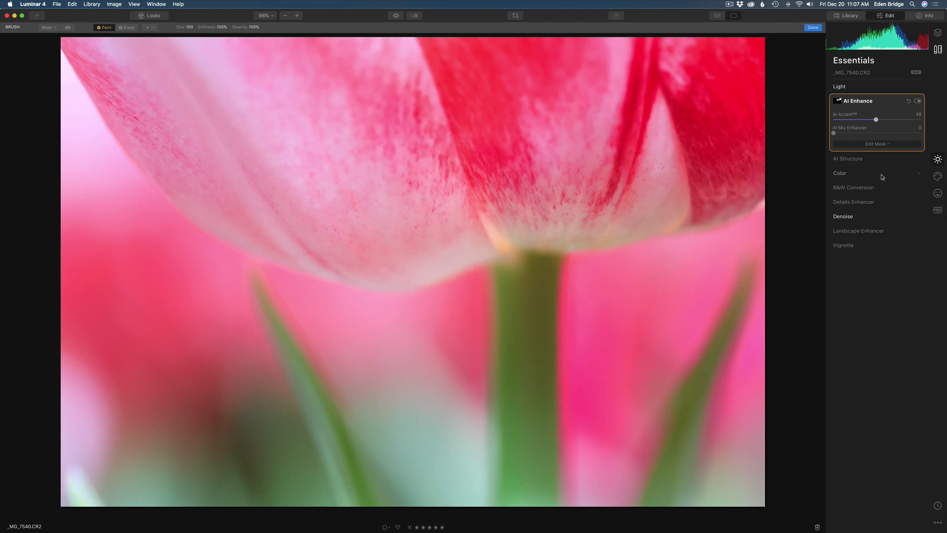
# - Set AI Structure Amount to 43, brush it onto the tulip base, and show the file info
pyautogui.click(872, 161)
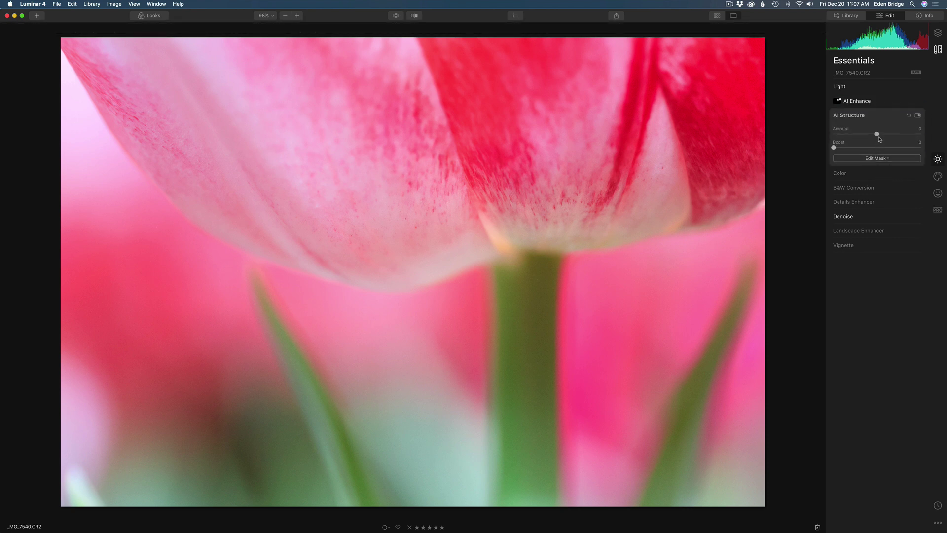
pyautogui.moveTo(878, 134); pyautogui.dragTo(897, 137)
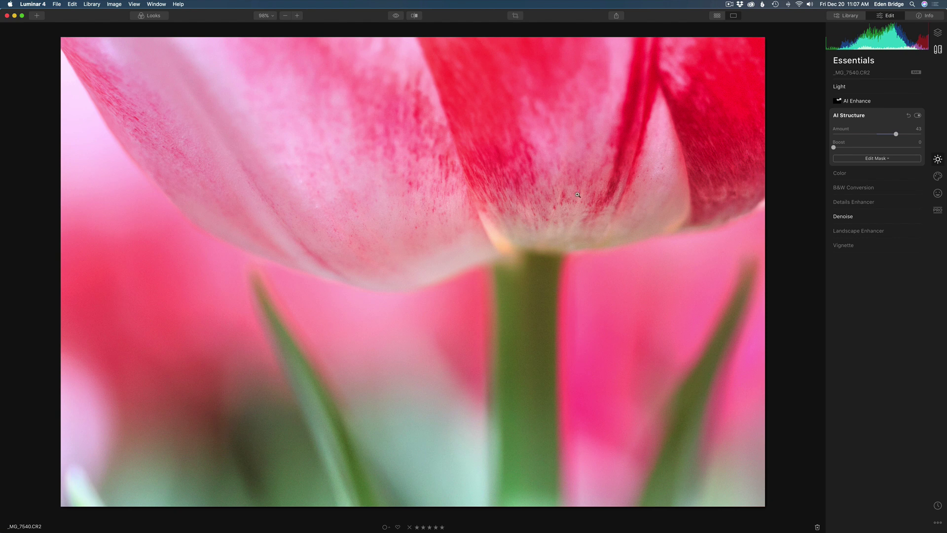
pyautogui.click(883, 160)
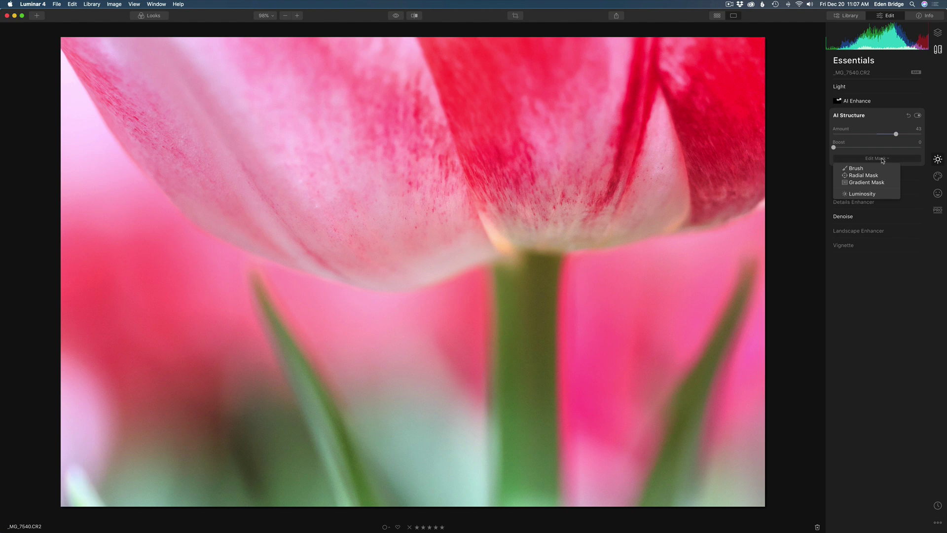
pyautogui.click(857, 169)
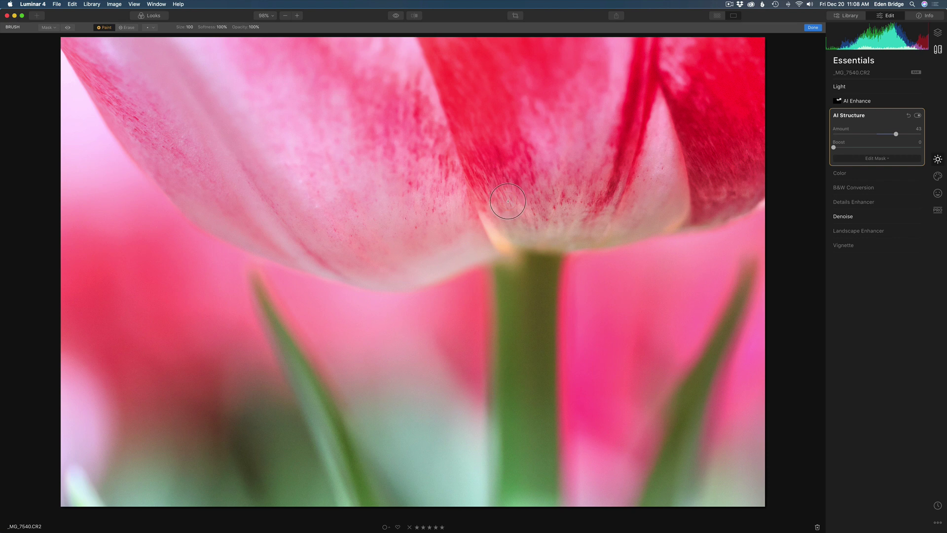
pyautogui.moveTo(504, 197)
pyautogui.mouseDown()
pyautogui.moveTo(489, 217)
pyautogui.moveTo(500, 202)
pyautogui.moveTo(429, 164)
pyautogui.moveTo(501, 178)
pyautogui.moveTo(522, 207)
pyautogui.moveTo(513, 167)
pyautogui.moveTo(532, 211)
pyautogui.moveTo(517, 170)
pyautogui.moveTo(532, 207)
pyautogui.moveTo(528, 185)
pyautogui.moveTo(545, 201)
pyautogui.moveTo(589, 177)
pyautogui.moveTo(600, 184)
pyautogui.moveTo(578, 187)
pyautogui.moveTo(589, 204)
pyautogui.moveTo(504, 207)
pyautogui.moveTo(442, 199)
pyautogui.moveTo(415, 174)
pyautogui.moveTo(414, 194)
pyautogui.moveTo(438, 177)
pyautogui.moveTo(436, 223)
pyautogui.moveTo(417, 221)
pyautogui.moveTo(450, 215)
pyautogui.mouseUp()
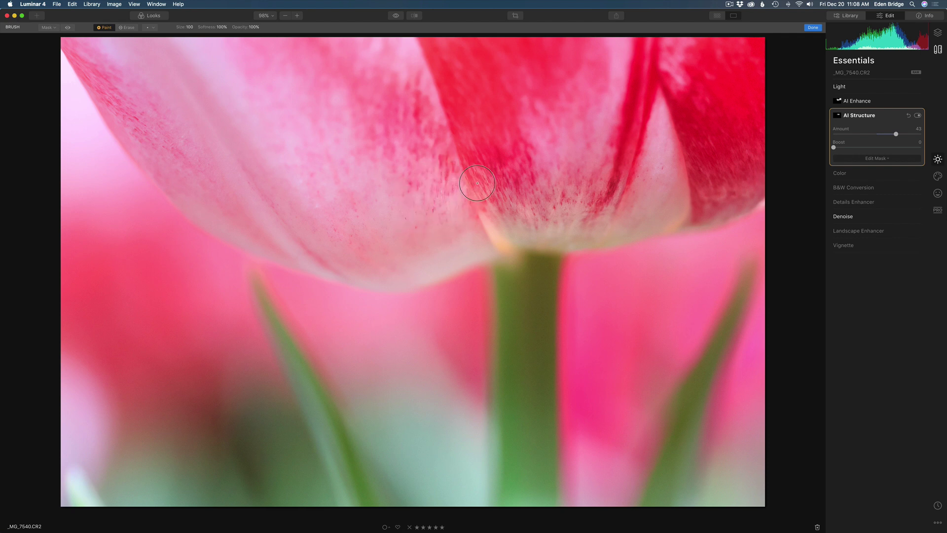
pyautogui.click(930, 15)
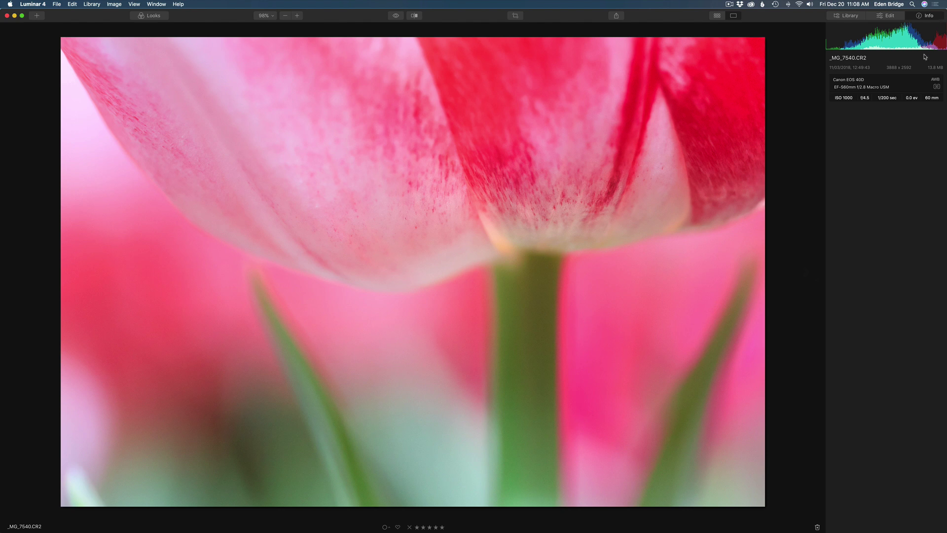
# - Switch from the file info back to the Essentials adjustments
pyautogui.click(889, 17)
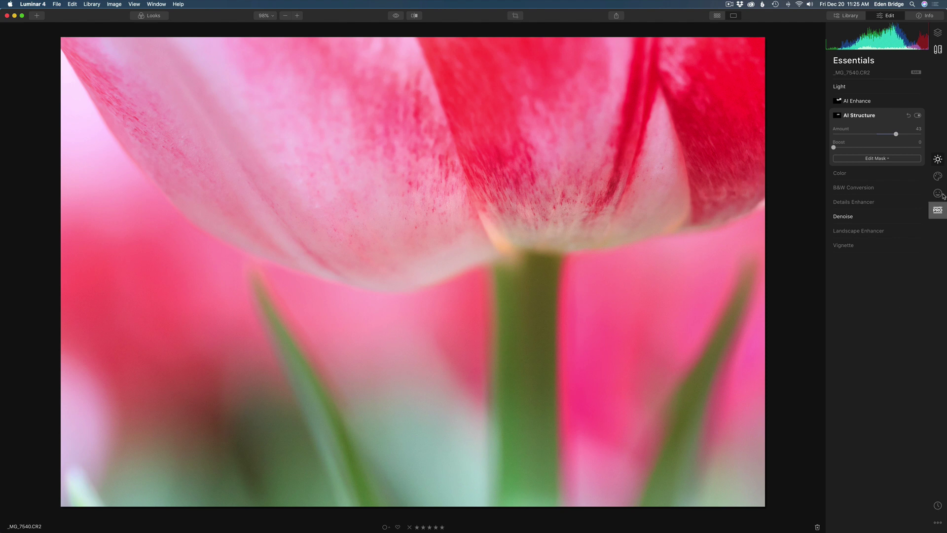
# - Set Creative Glow to Soft Focus Bright at Amount 19, then switch it off
pyautogui.click(939, 176)
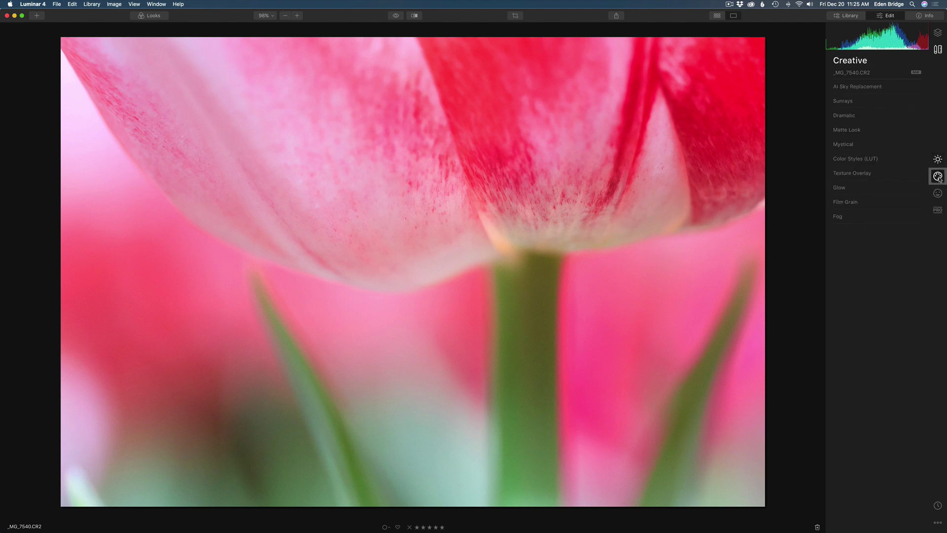
pyautogui.click(849, 190)
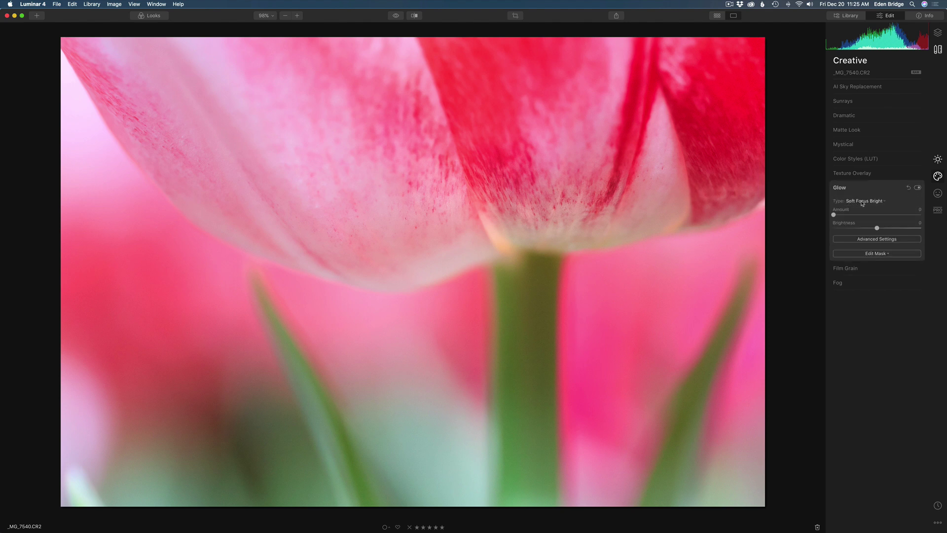
pyautogui.click(862, 202)
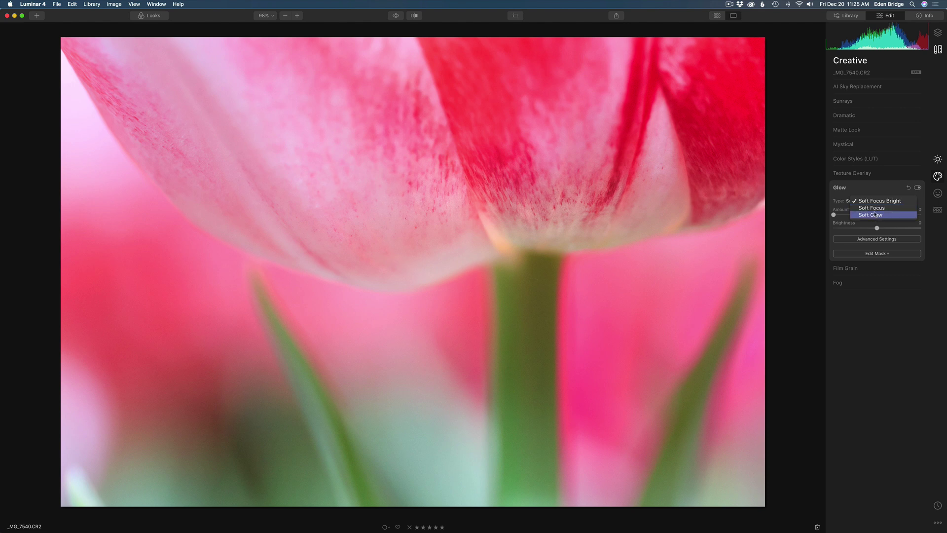
pyautogui.click(874, 201)
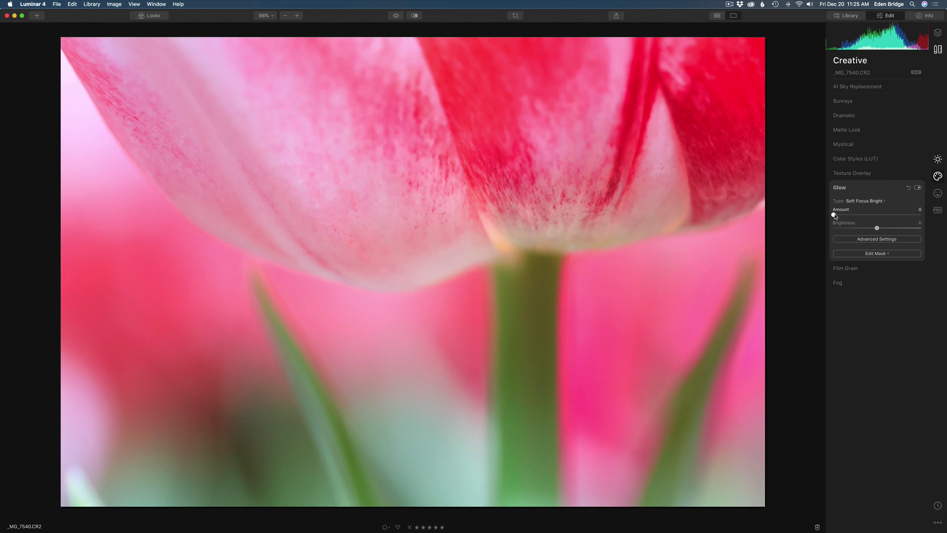
pyautogui.moveTo(835, 216); pyautogui.dragTo(849, 220)
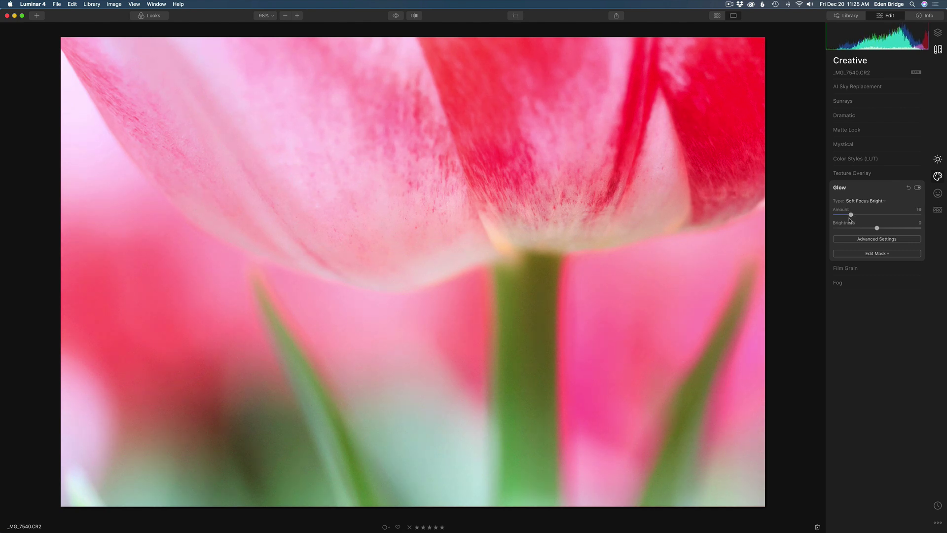
pyautogui.click(918, 188)
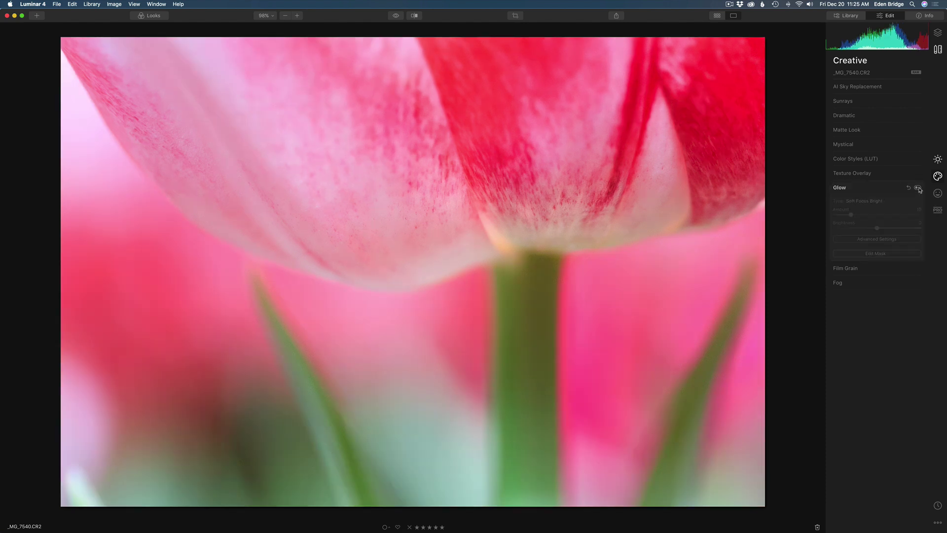
# - Turn Glow back on and compare the edited tulip against the original
pyautogui.click(918, 188)
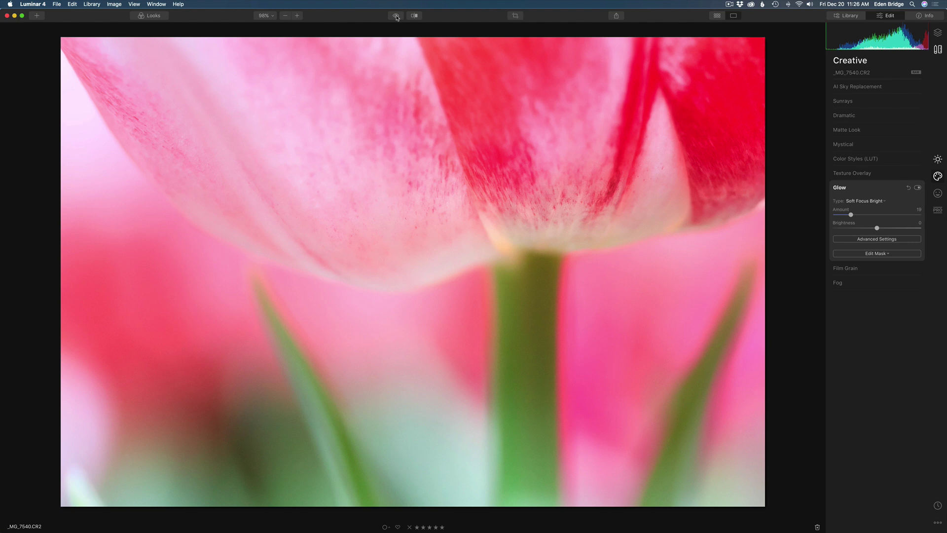
pyautogui.click(396, 16)
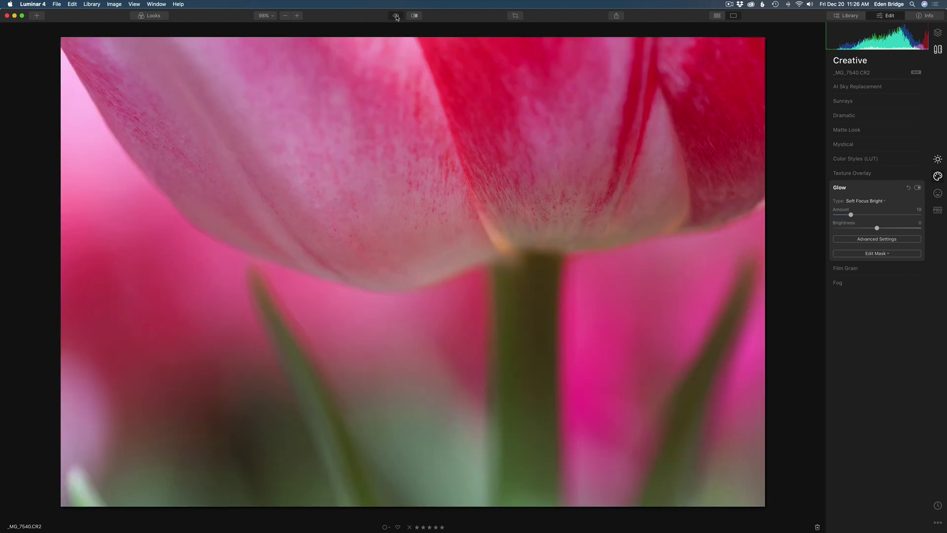
pyautogui.click(396, 16)
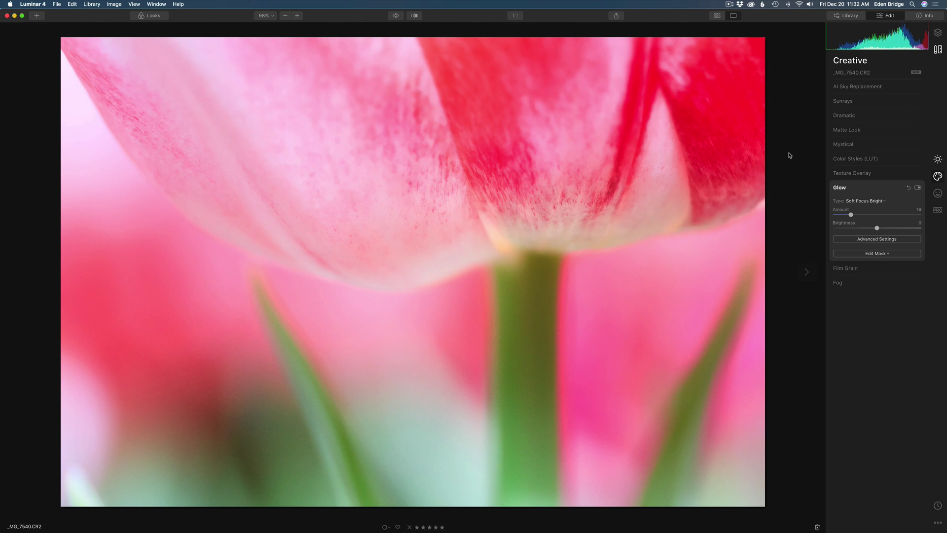
# - Open the export-to-image dialog and check the save location
pyautogui.click(617, 16)
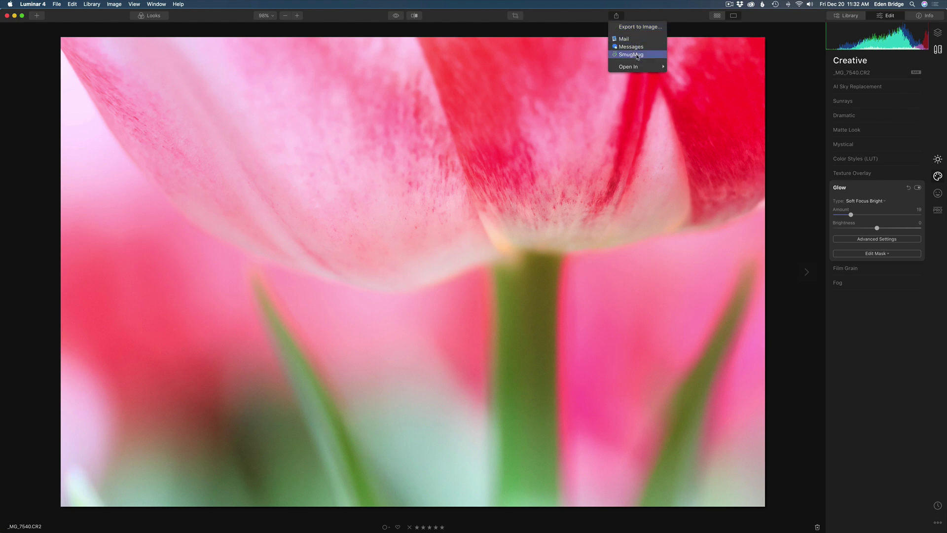
pyautogui.moveTo(633, 65)
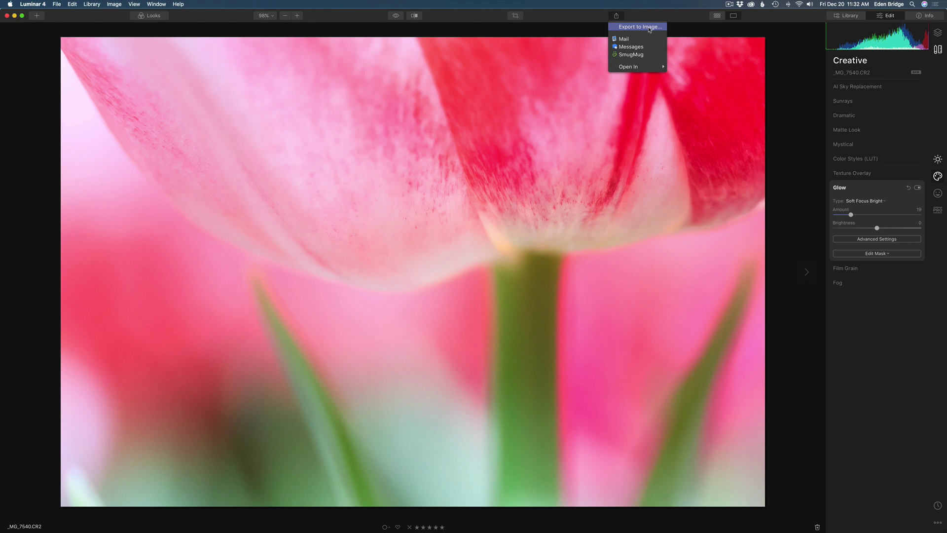
pyautogui.click(648, 28)
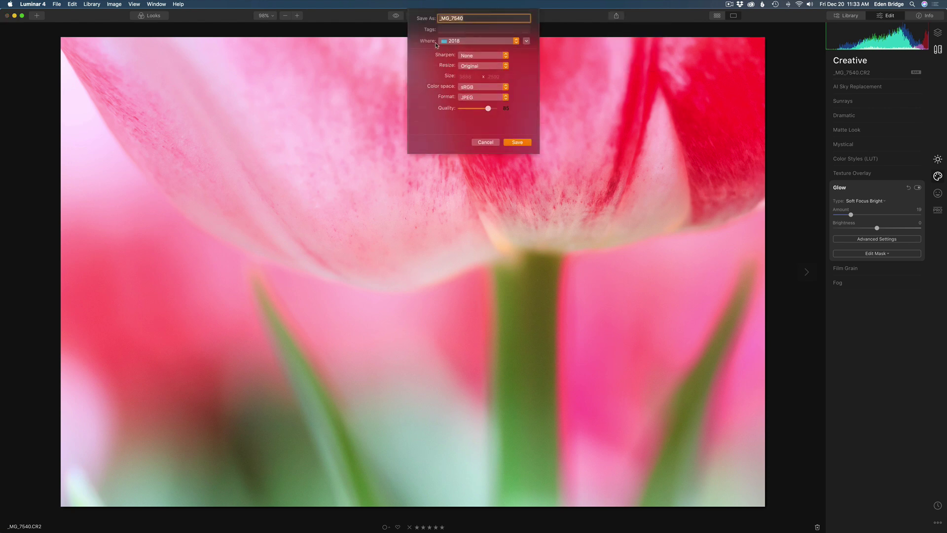
pyautogui.click(526, 41)
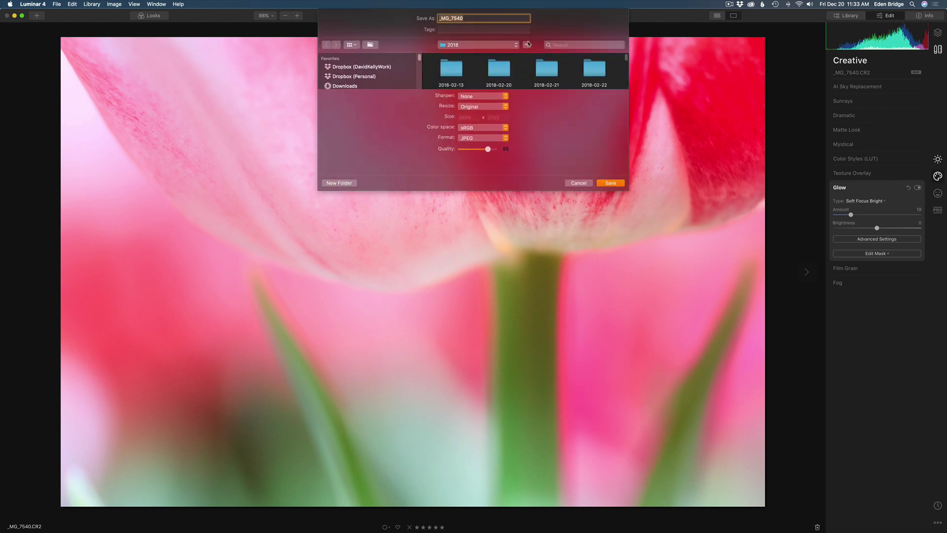
pyautogui.click(528, 45)
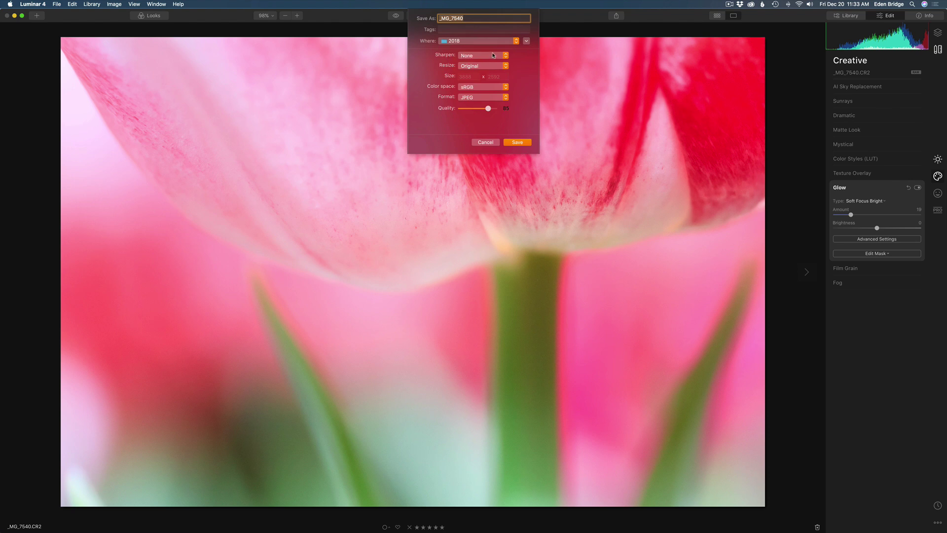
# - Keep no sharpening, original size, sRGB and JPEG, then cancel the export
pyautogui.click(506, 56)
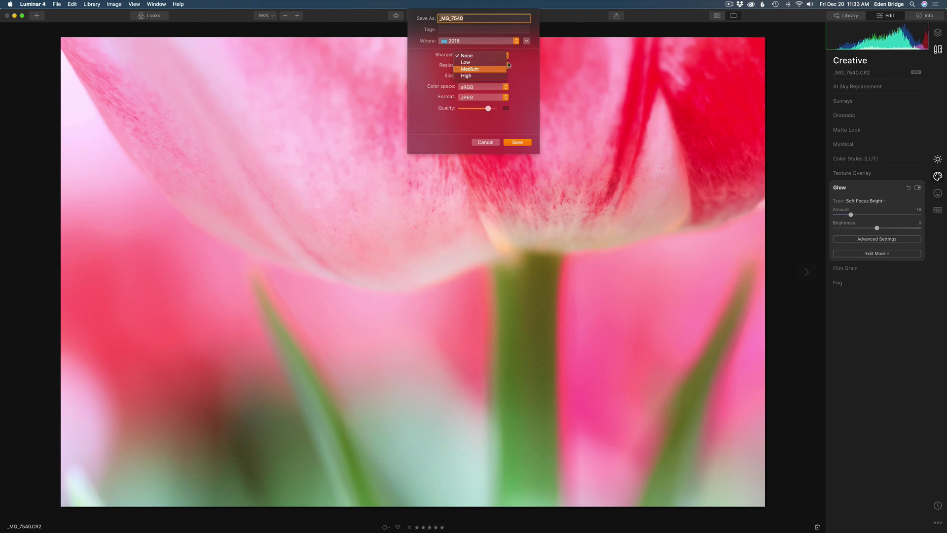
pyautogui.click(519, 57)
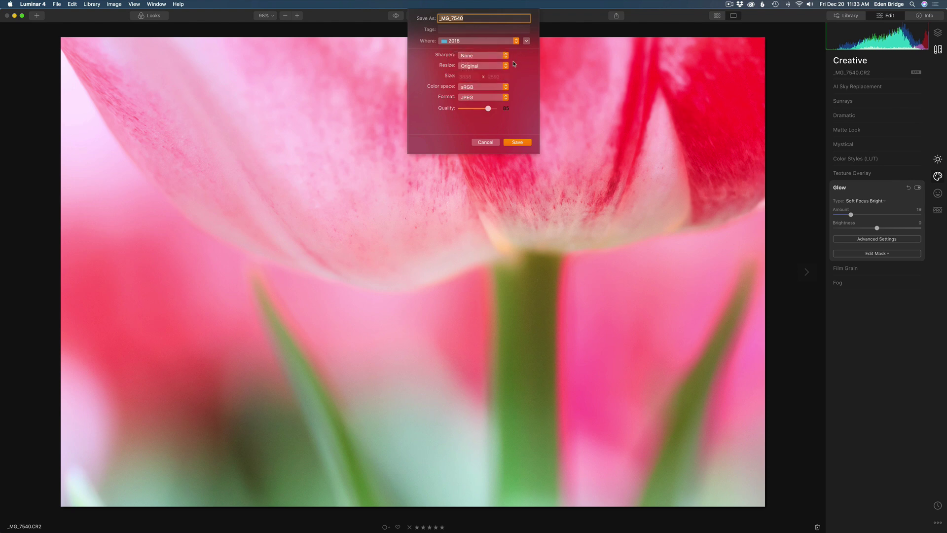
pyautogui.click(506, 67)
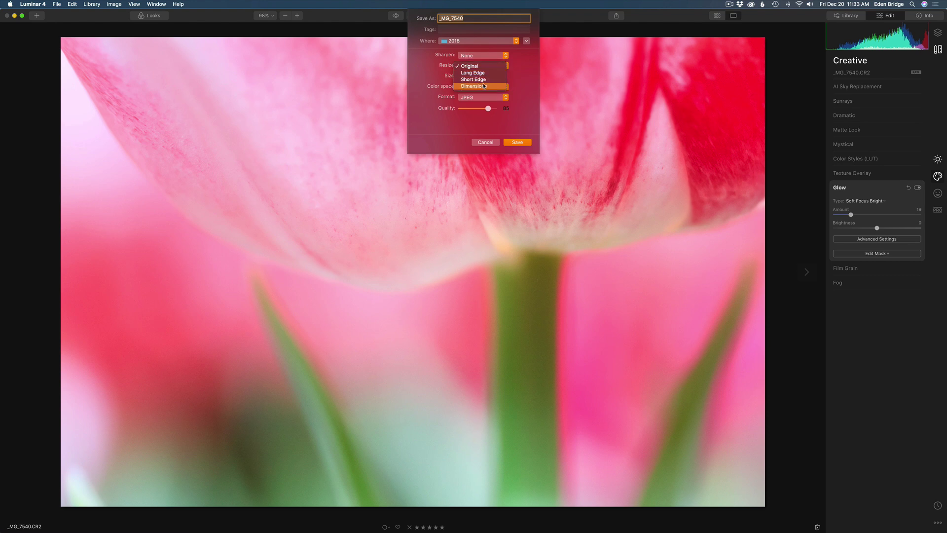
pyautogui.click(520, 68)
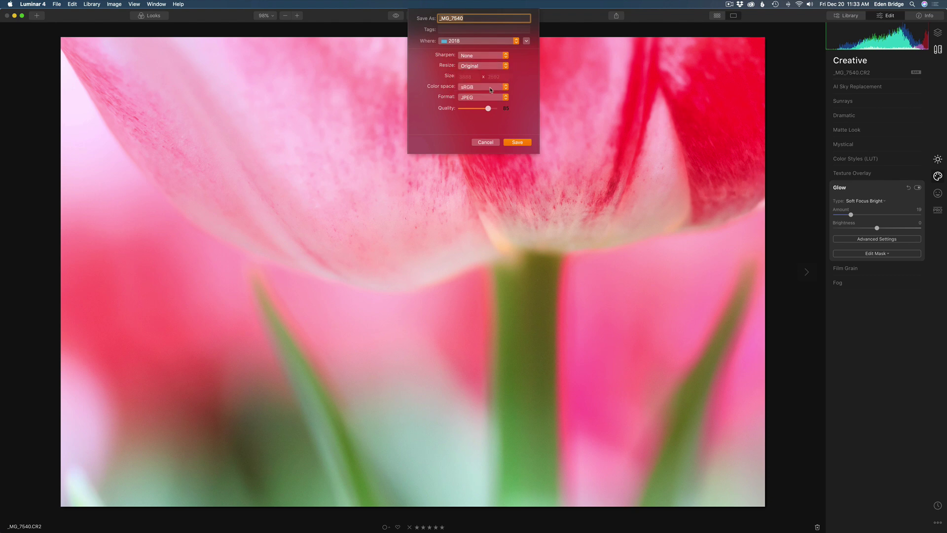
pyautogui.click(506, 88)
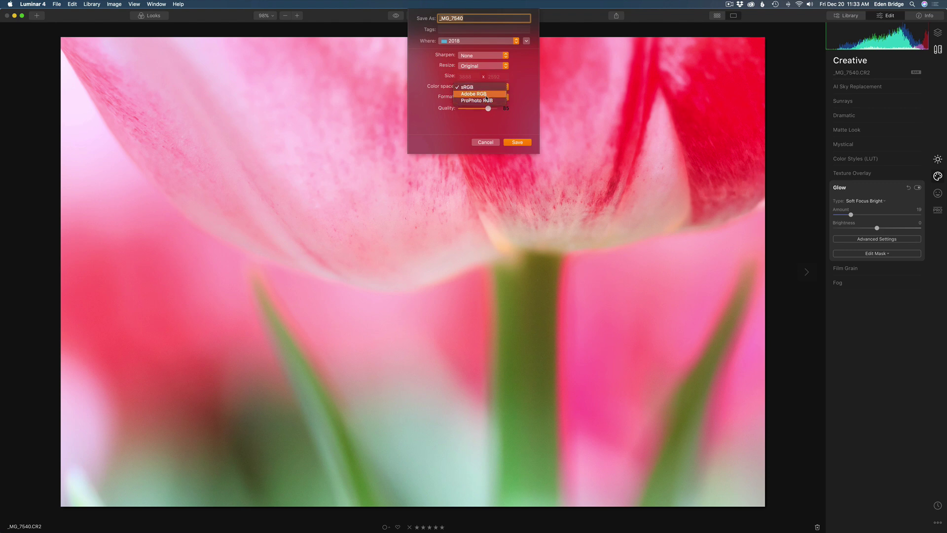
pyautogui.click(524, 83)
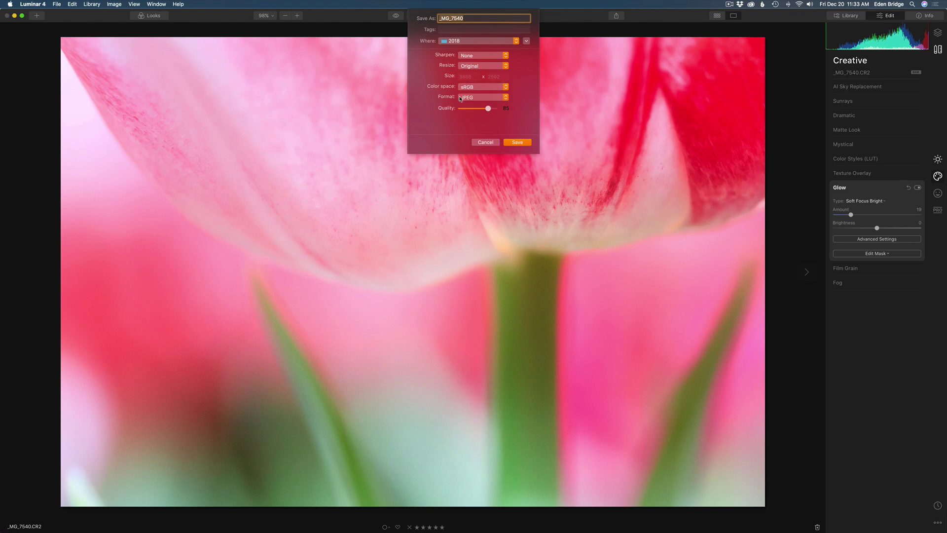
pyautogui.click(506, 100)
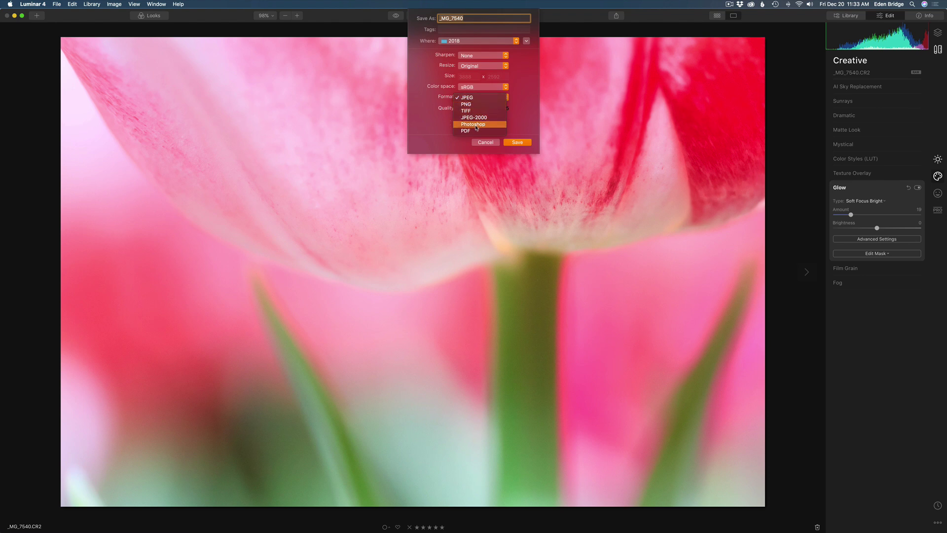
pyautogui.click(526, 86)
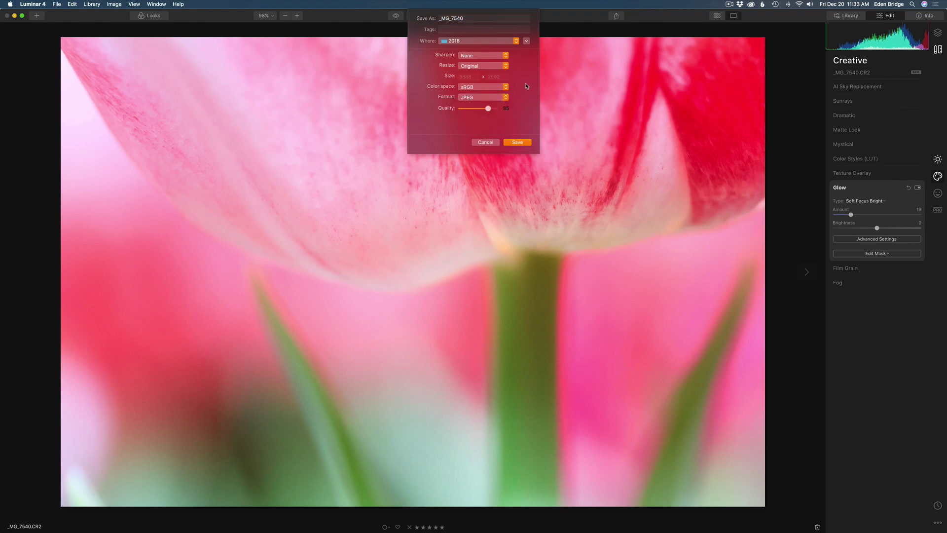
pyautogui.click(486, 143)
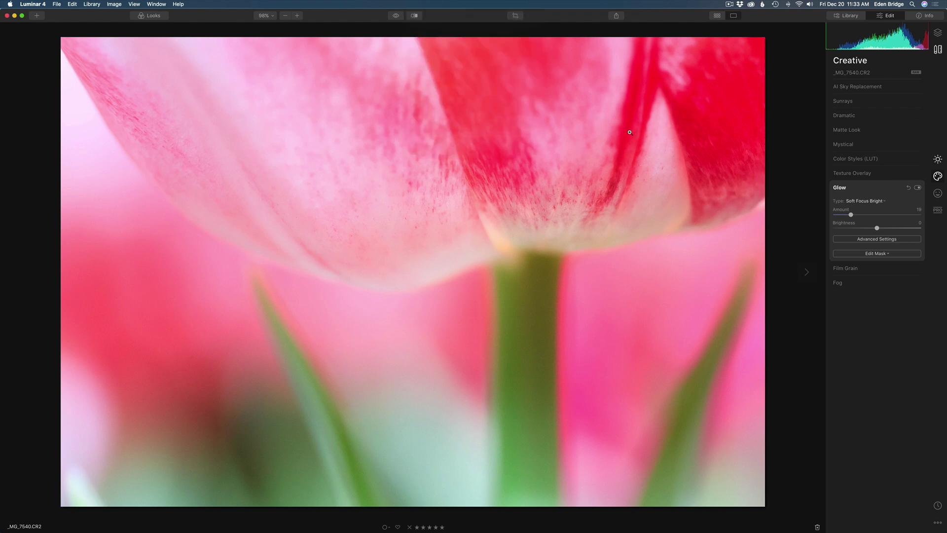
# - Show the Possible Edits album in the Library, with its five photos including the edited tulip
pyautogui.click(847, 17)
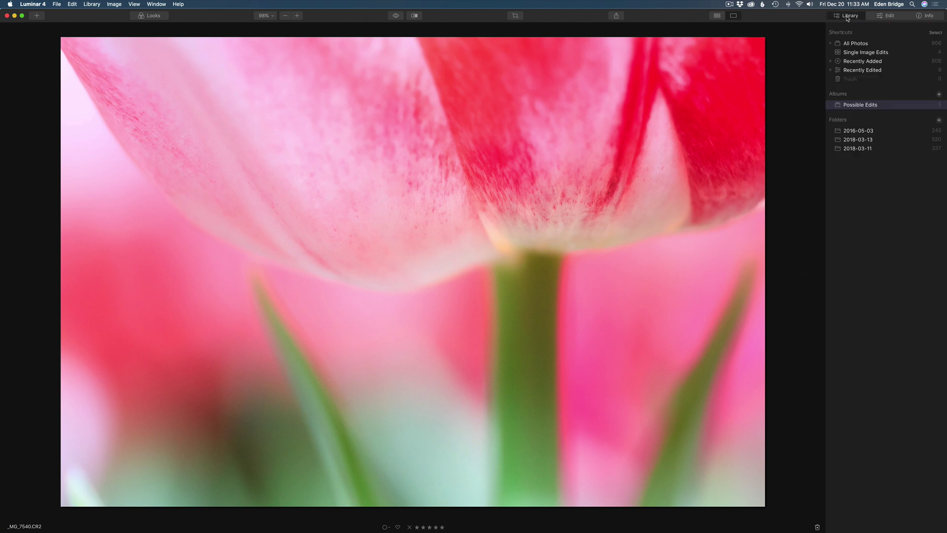
pyautogui.click(869, 105)
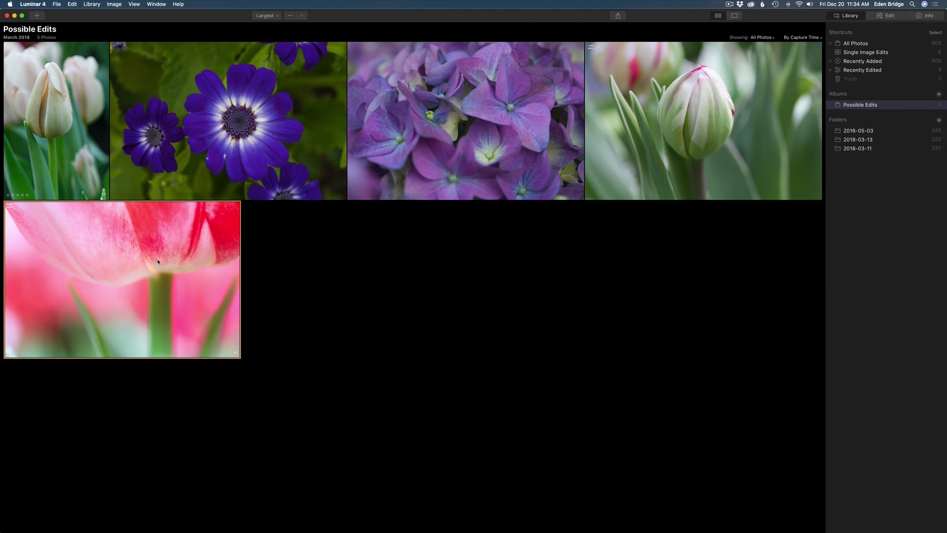
# - Jump from the tulip thumbnail to its 2018-03-11 folder using Go to > Folder in Library
pyautogui.rightClick(132, 263)
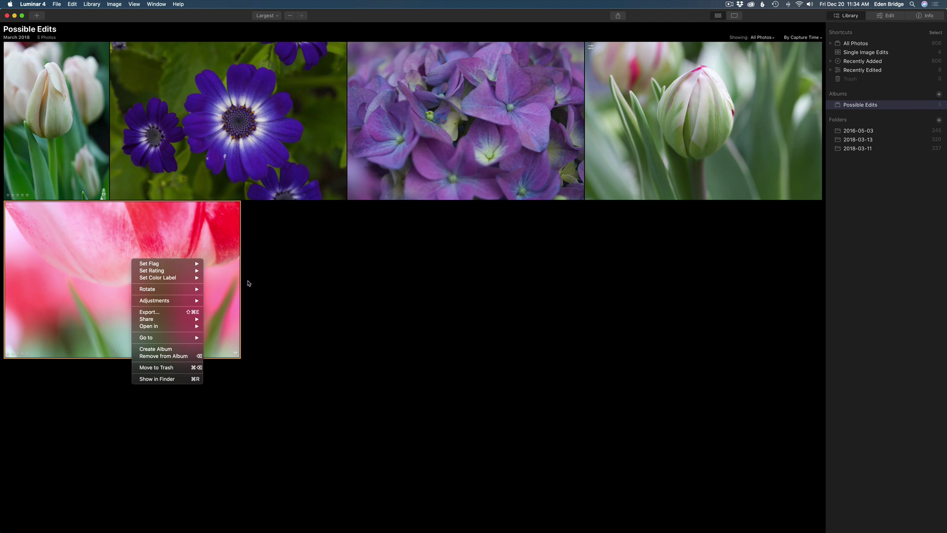
pyautogui.click(312, 278)
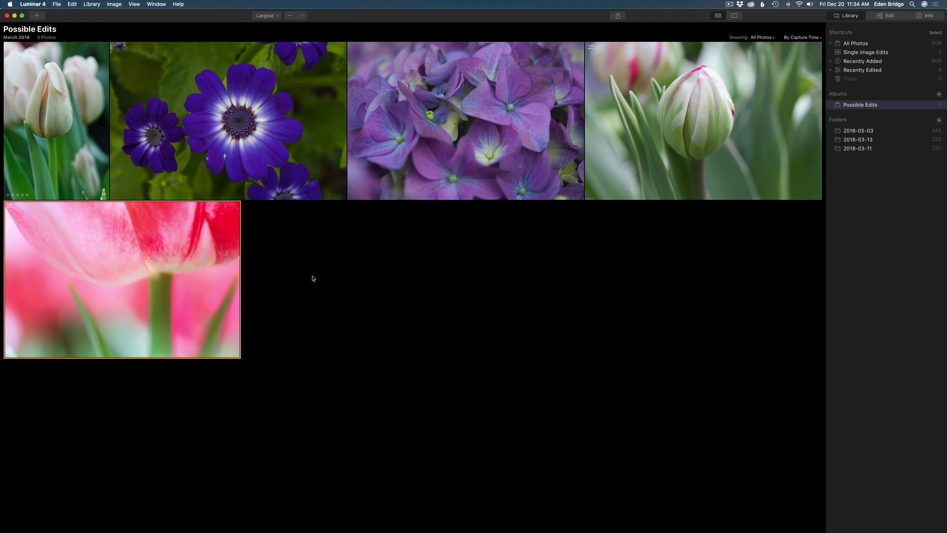
pyautogui.rightClick(157, 270)
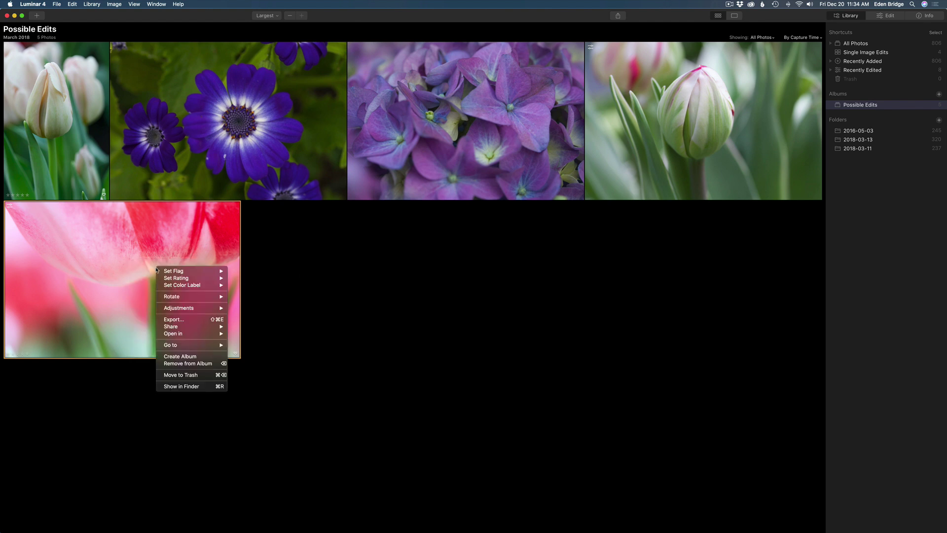
pyautogui.moveTo(207, 345)
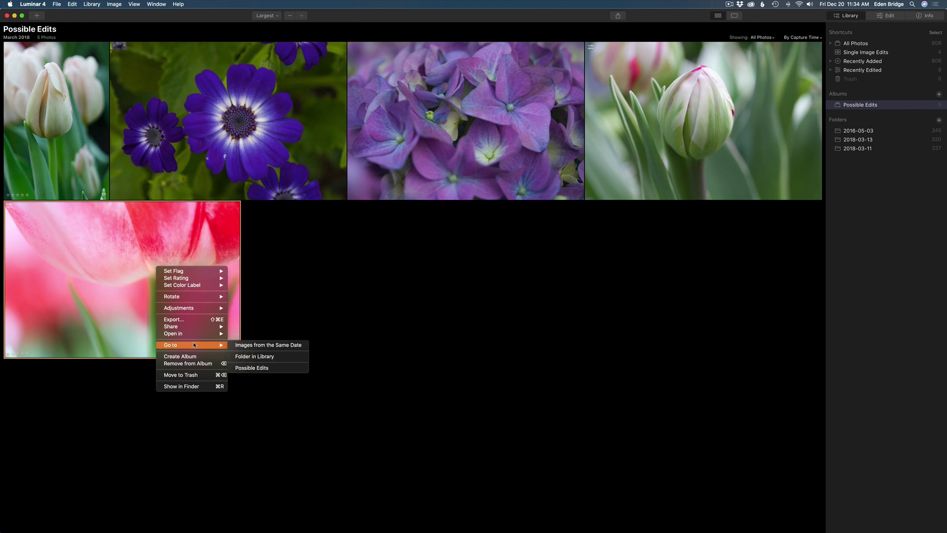
pyautogui.click(255, 356)
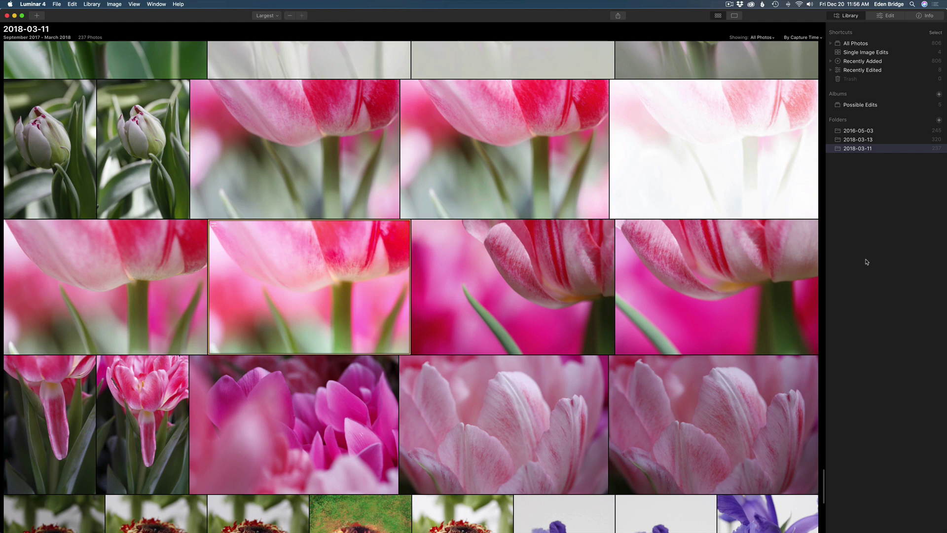
# - Reopen the tulip for editing and review its history list of Vignette, Glow and Orton Effect steps
pyautogui.click(886, 15)
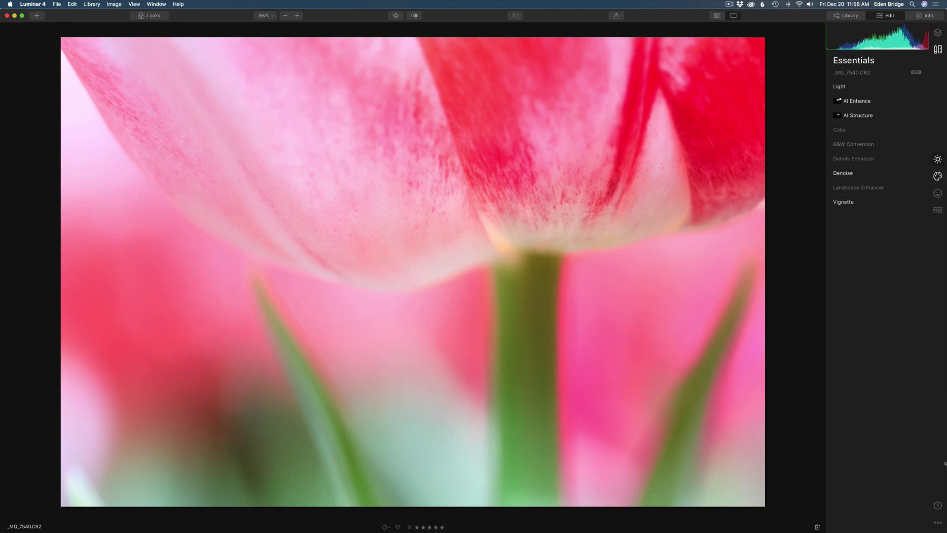
pyautogui.click(938, 506)
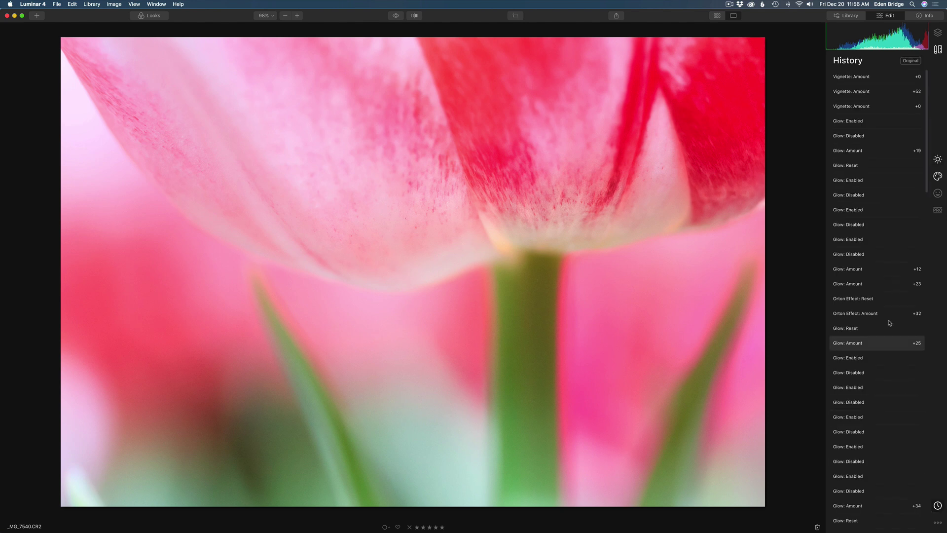
pyautogui.scroll(-15, 859, 233)
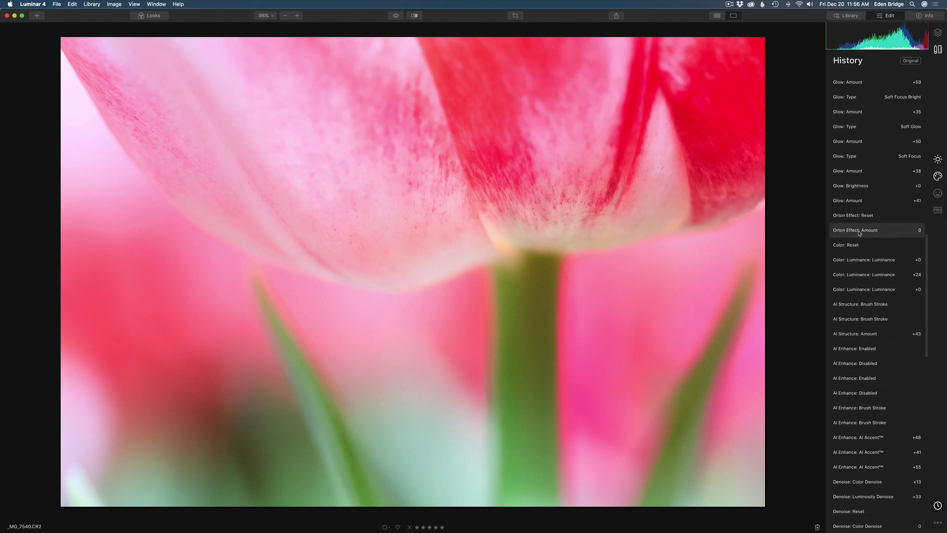
pyautogui.scroll(15, 859, 233)
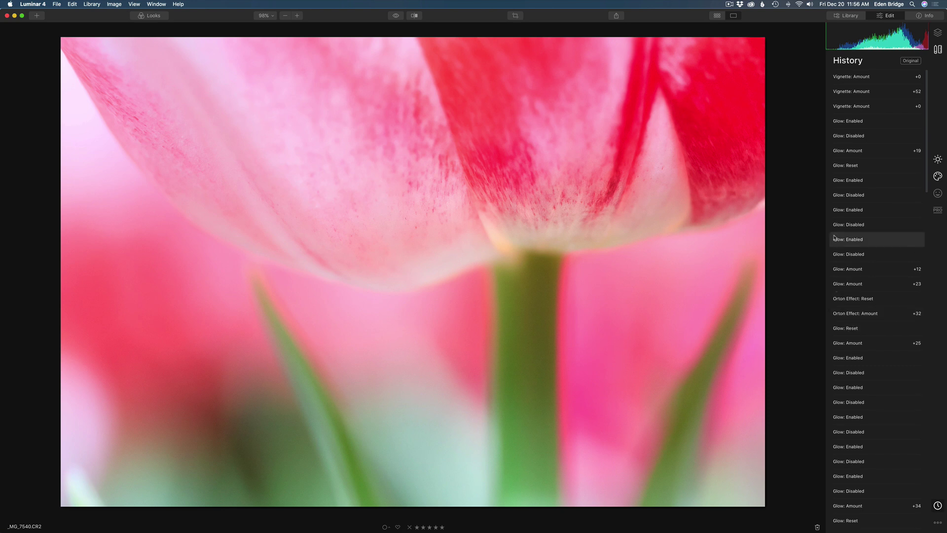
pyautogui.scroll(-15, 852, 339)
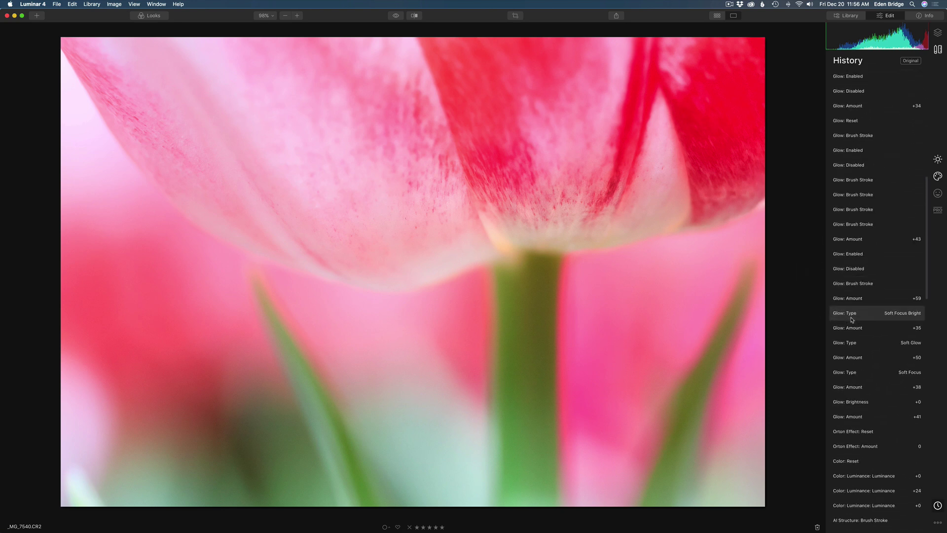
pyautogui.scroll(-15, 852, 320)
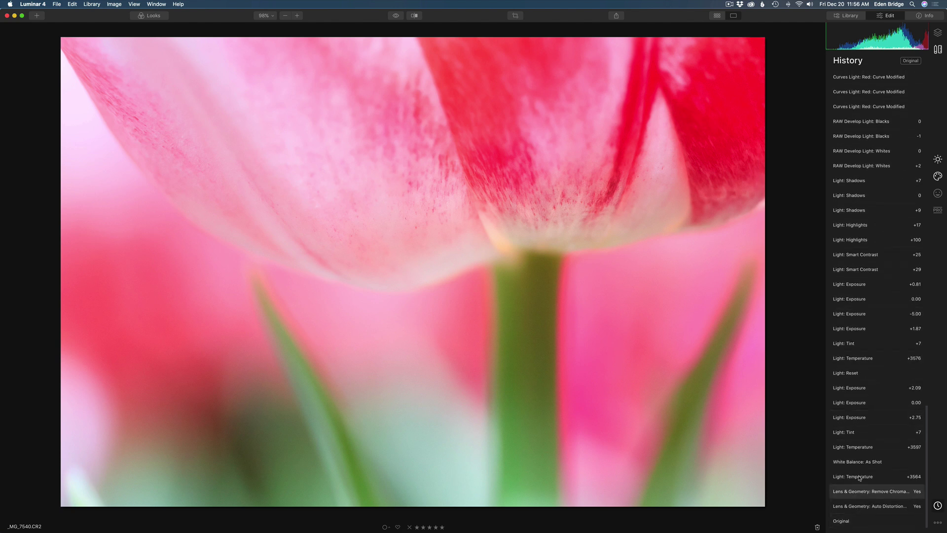
pyautogui.scroll(5, 869, 247)
pyautogui.scroll(10, 876, 171)
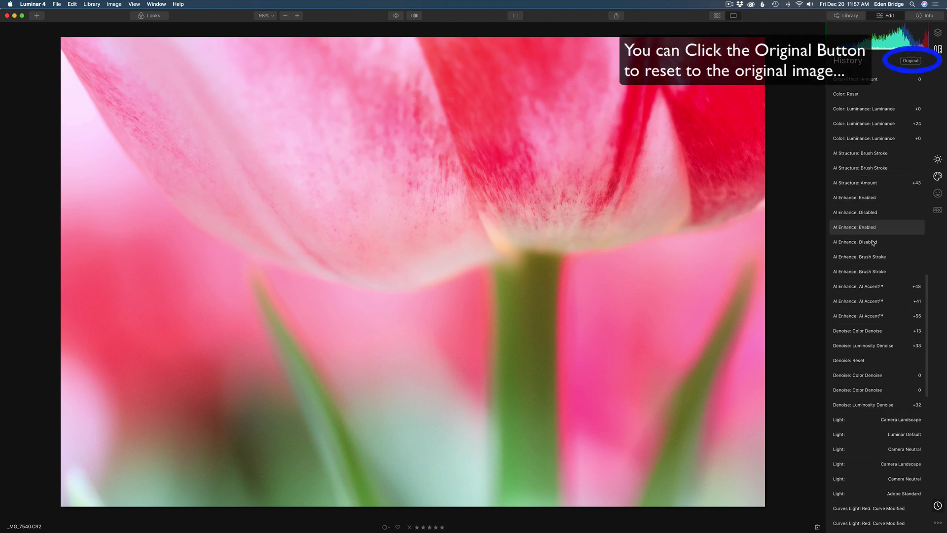
pyautogui.scroll(5, 870, 176)
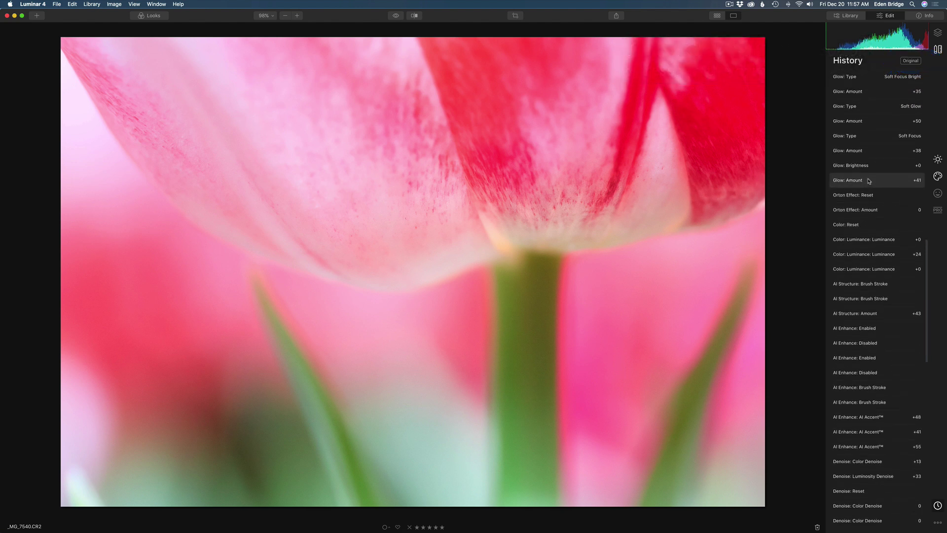
pyautogui.scroll(8, 869, 181)
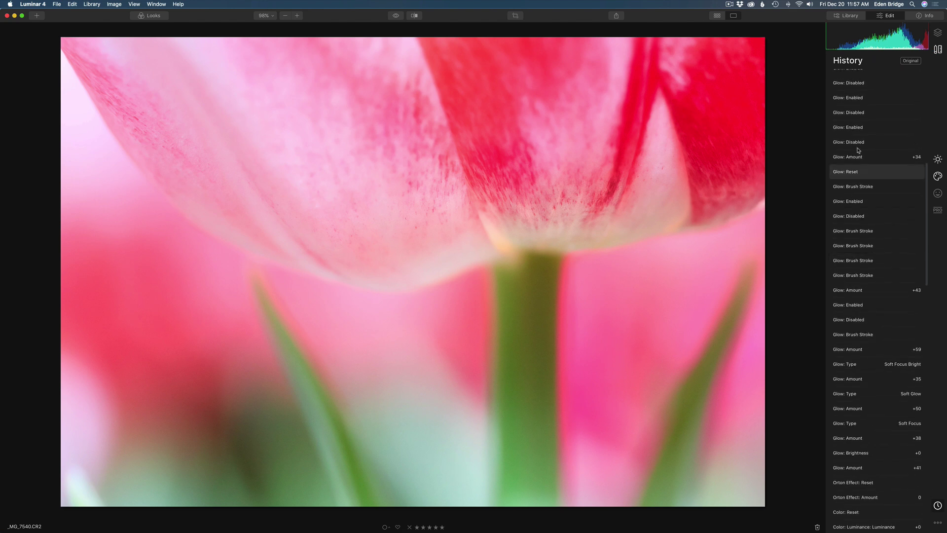
pyautogui.scroll(10, 850, 137)
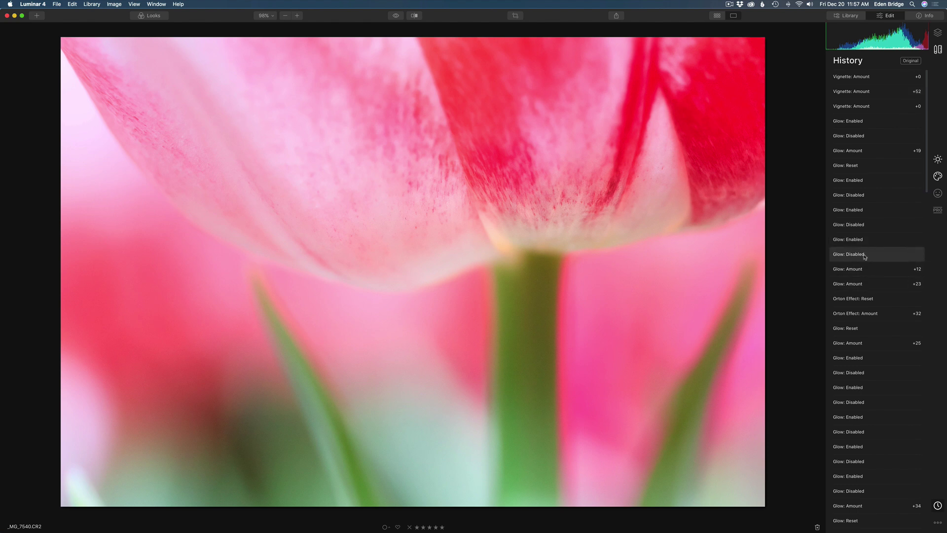
pyautogui.scroll(-3, 864, 258)
pyautogui.scroll(3, 864, 258)
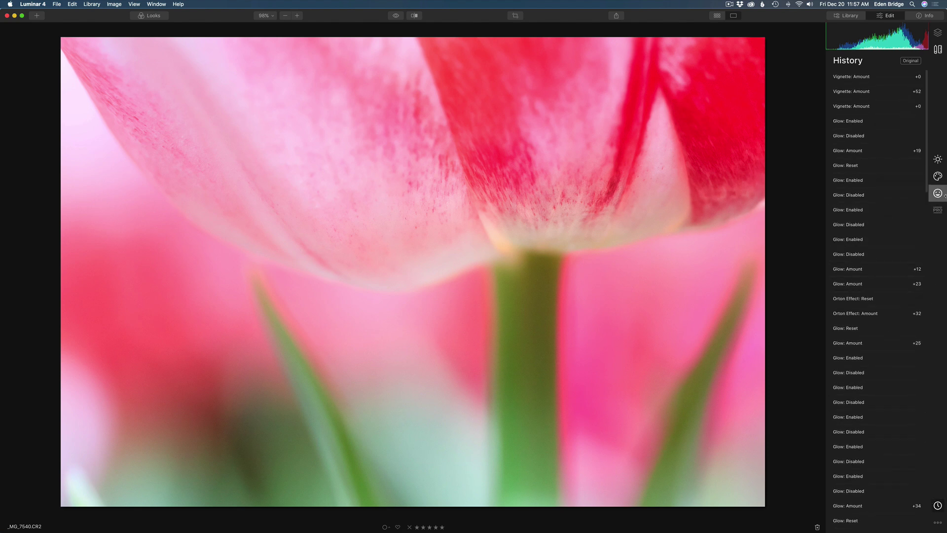
# - Bring back the Essentials tools, Light through Vignette, in place of the history list
pyautogui.click(938, 160)
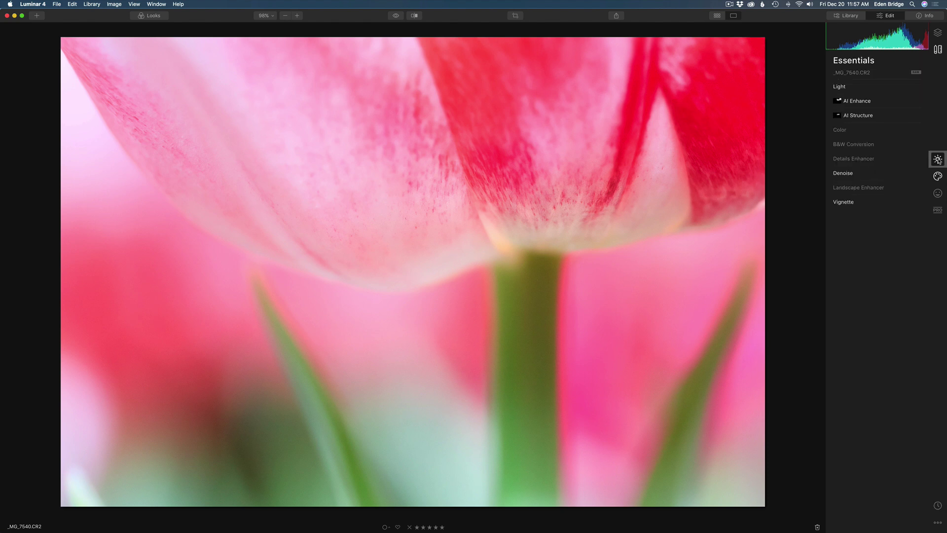